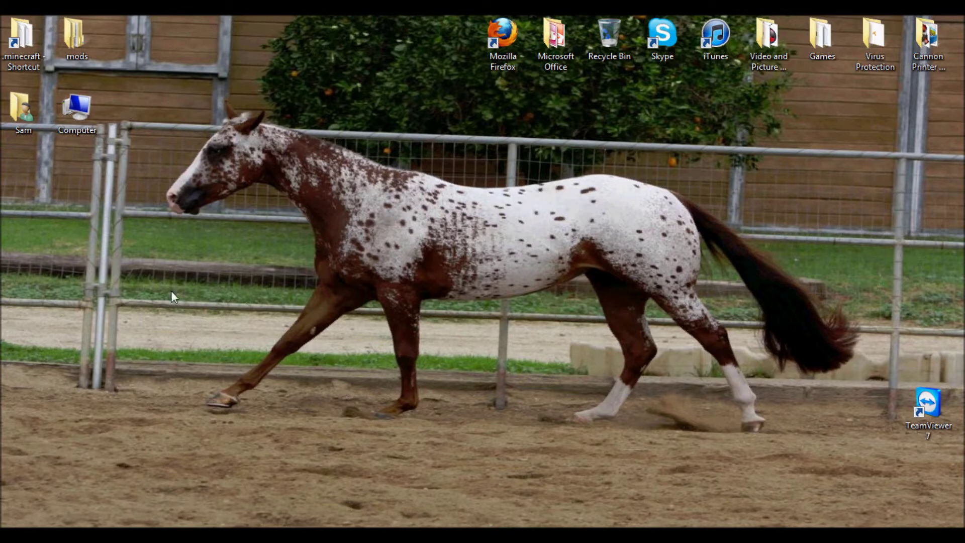
# Step: In .minecraft\bin, rename the minecraft jar to 'minecraft 12w21a'
pyautogui.doubleClick(25, 59)
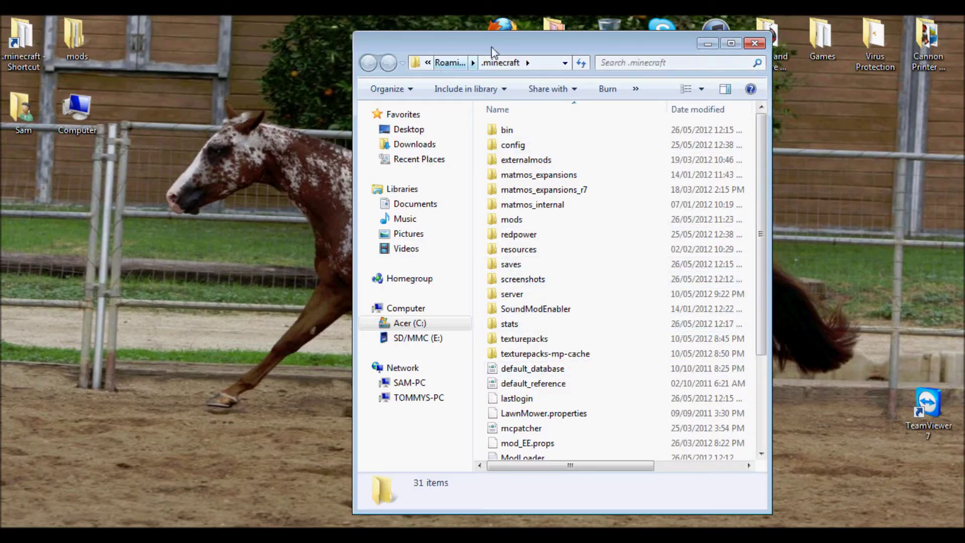
pyautogui.moveTo(517, 46); pyautogui.dragTo(672, 37)
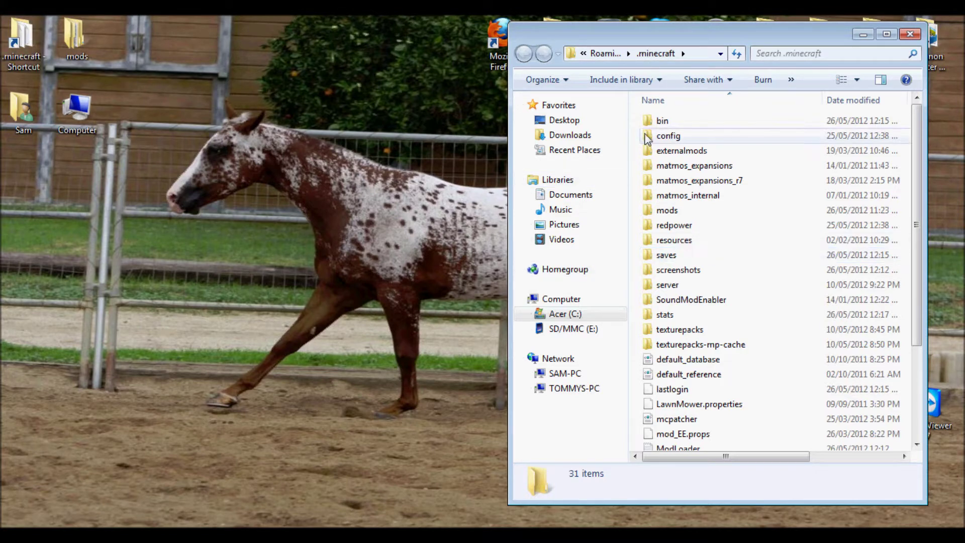
pyautogui.doubleClick(663, 121)
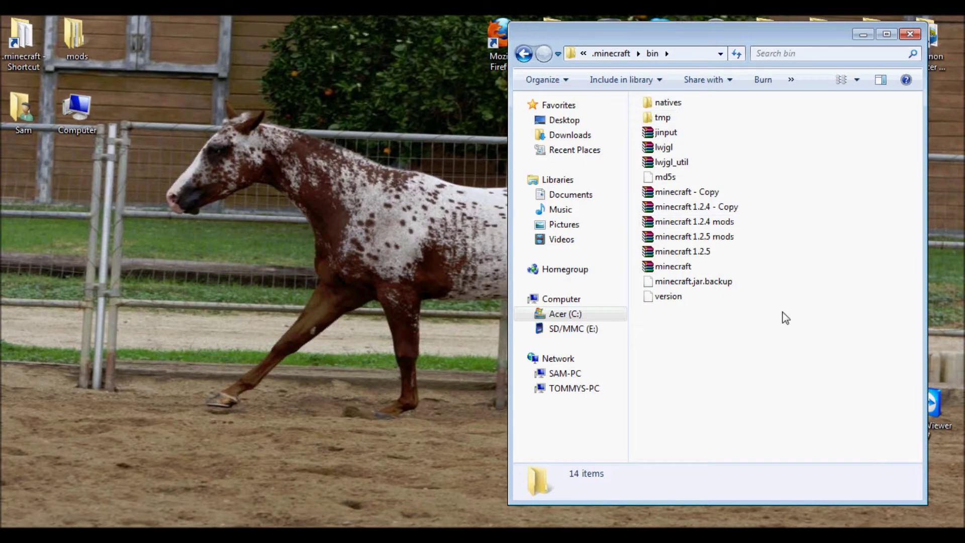
pyautogui.rightClick(671, 268)
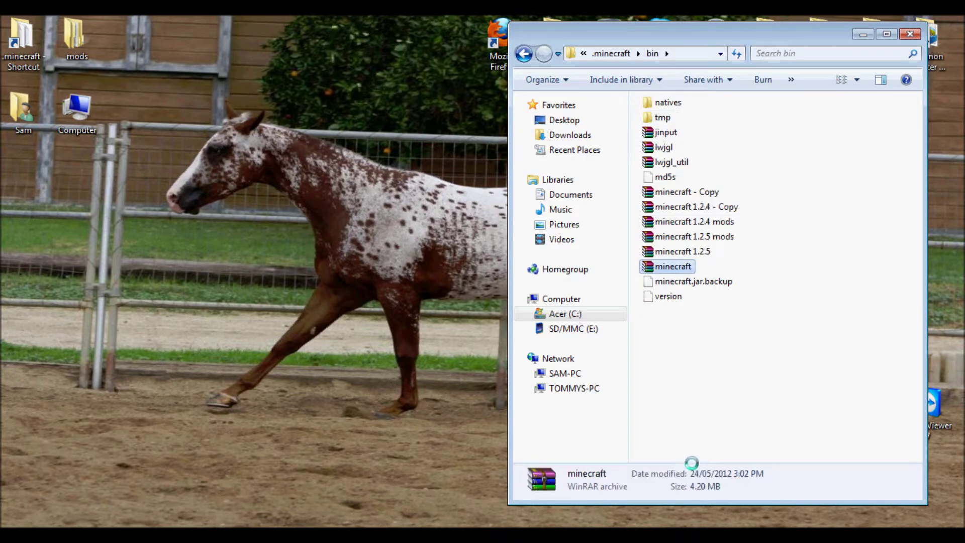
pyautogui.click(709, 498)
pyautogui.click(705, 265)
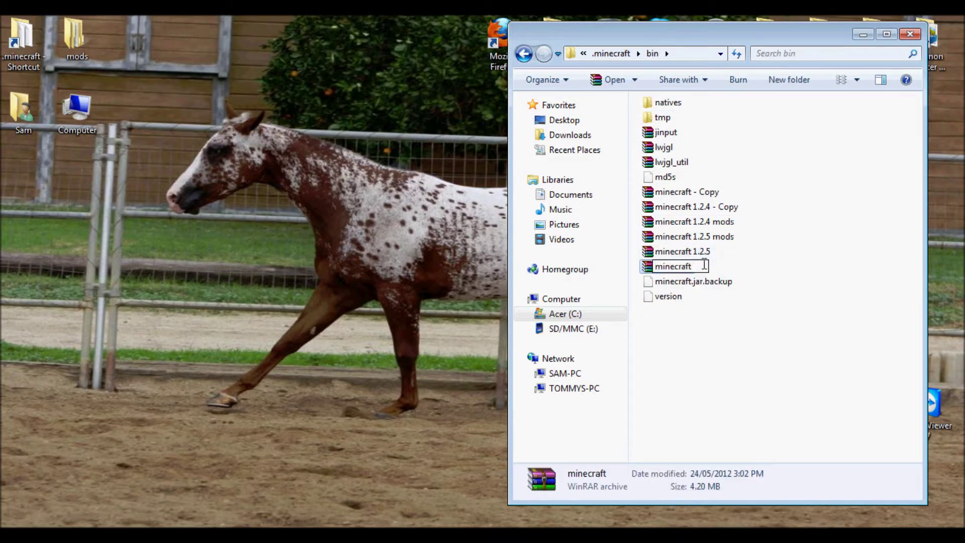
pyautogui.write('12w21a')
pyautogui.press('Return')
# Step: Rename the 'minecraft 1.2.5 mods' jar to 'minecraft' and return to .minecraft
pyautogui.rightClick(707, 237)
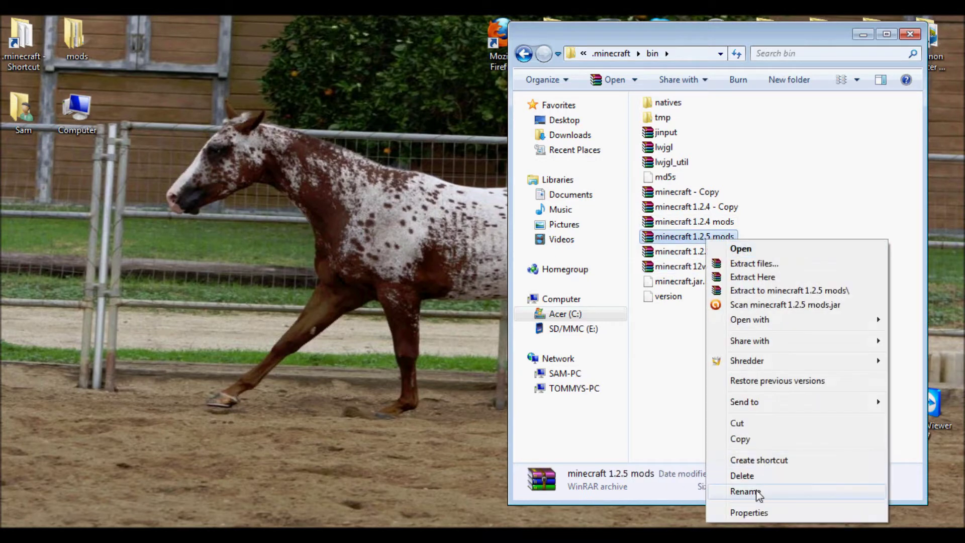
pyautogui.click(754, 495)
pyautogui.moveTo(736, 237); pyautogui.dragTo(692, 237)
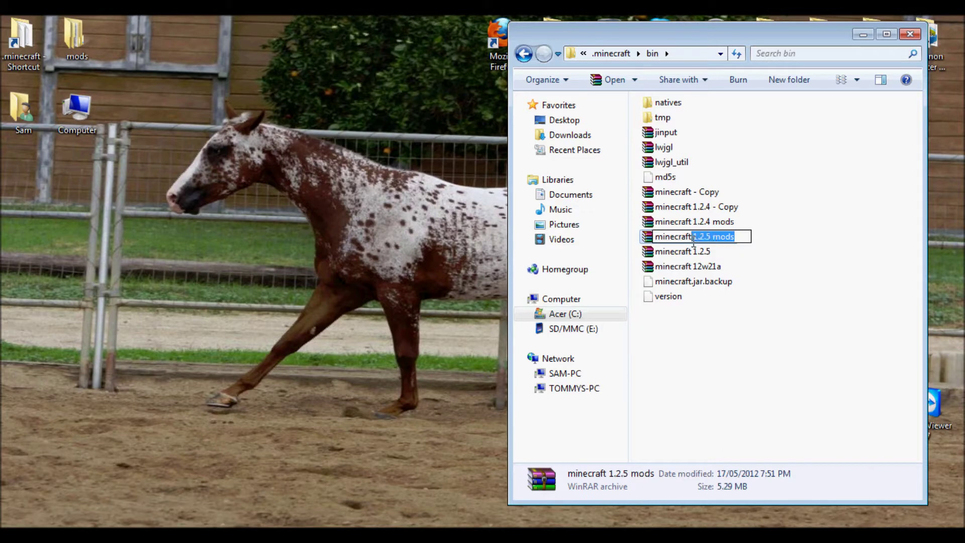
pyautogui.press('BackSpace')
pyautogui.press('Return')
pyautogui.click(808, 329)
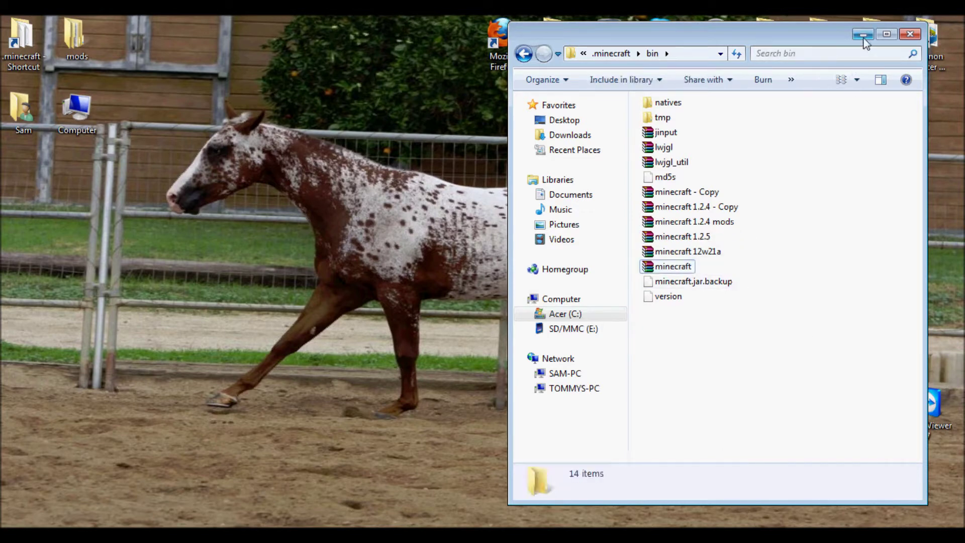
pyautogui.click(524, 56)
# Step: Open SimplyHorses_1.2.5_pre2.4 from the mods folder in WinRAR and dismiss the licence reminder
pyautogui.doubleClick(671, 213)
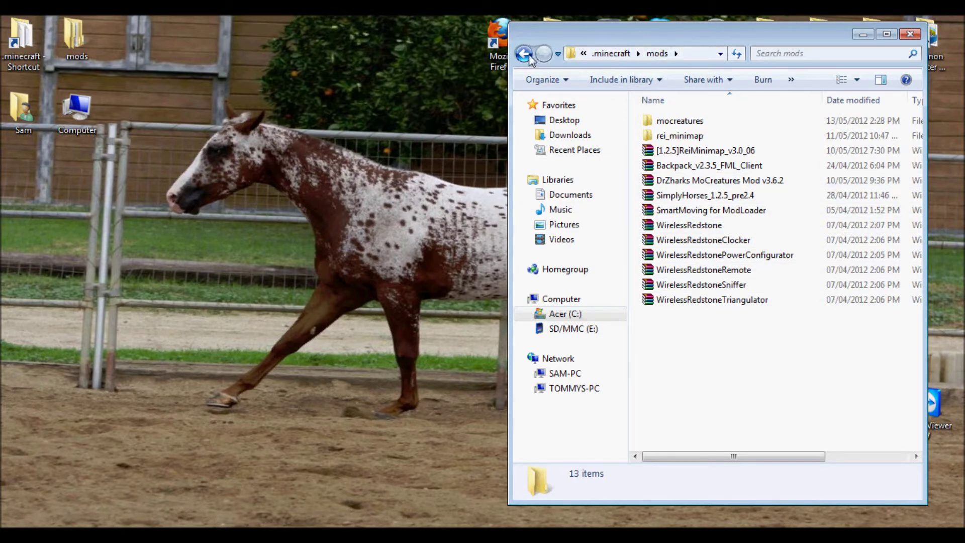
pyautogui.hotkey('alt', 'Left')
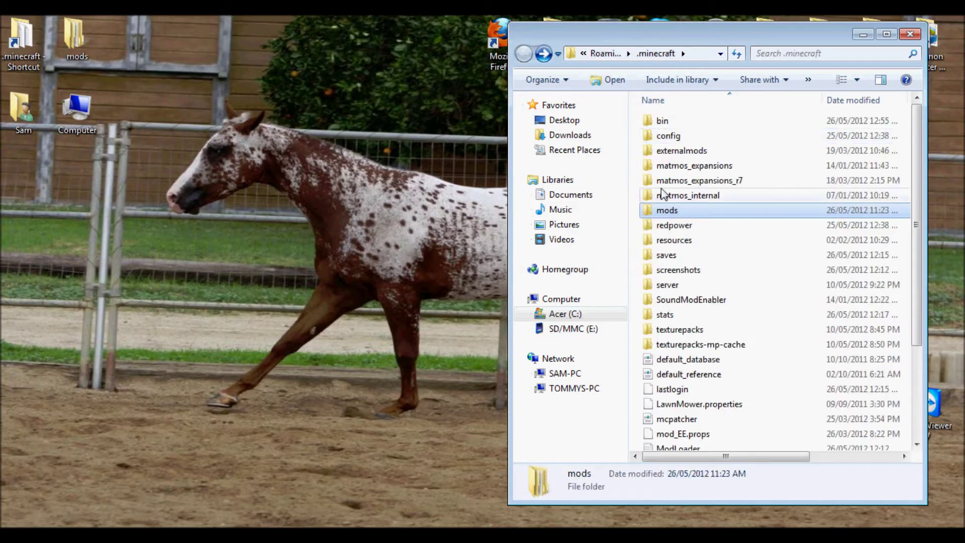
pyautogui.doubleClick(661, 215)
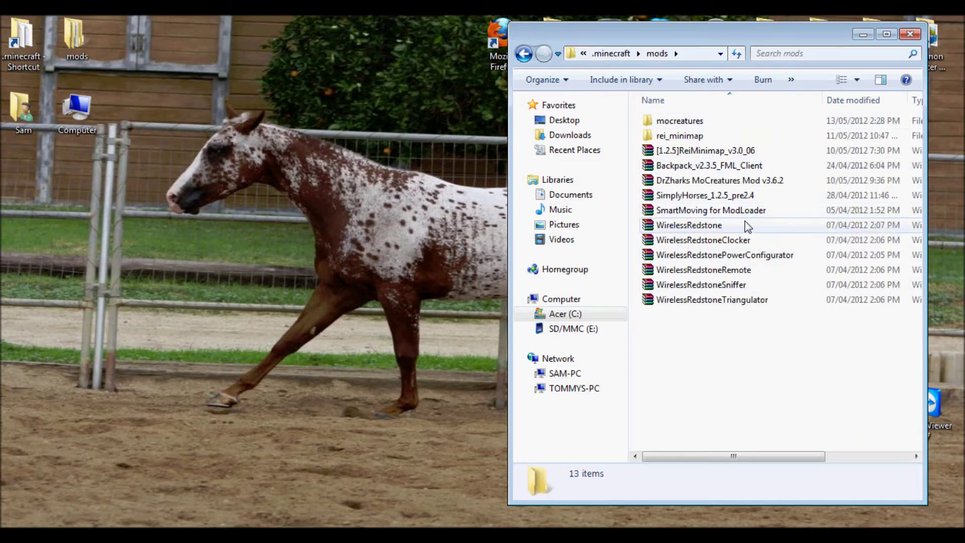
pyautogui.doubleClick(712, 199)
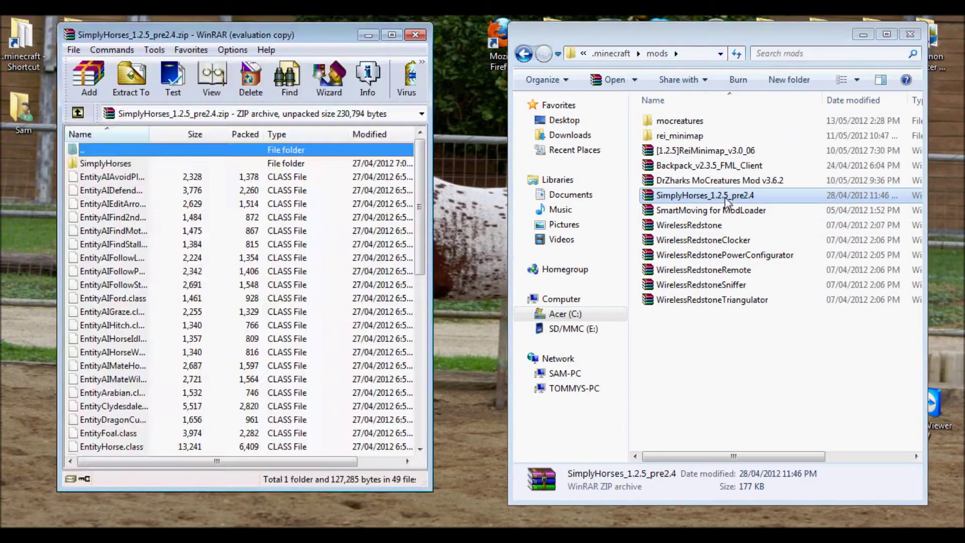
pyautogui.moveTo(217, 36); pyautogui.dragTo(322, 92)
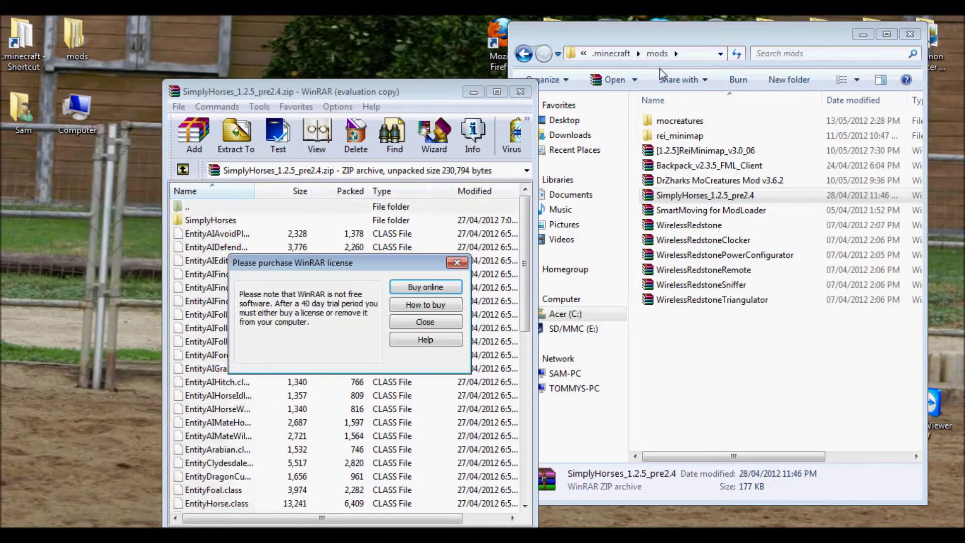
pyautogui.click(416, 324)
pyautogui.moveTo(271, 38); pyautogui.dragTo(713, 45)
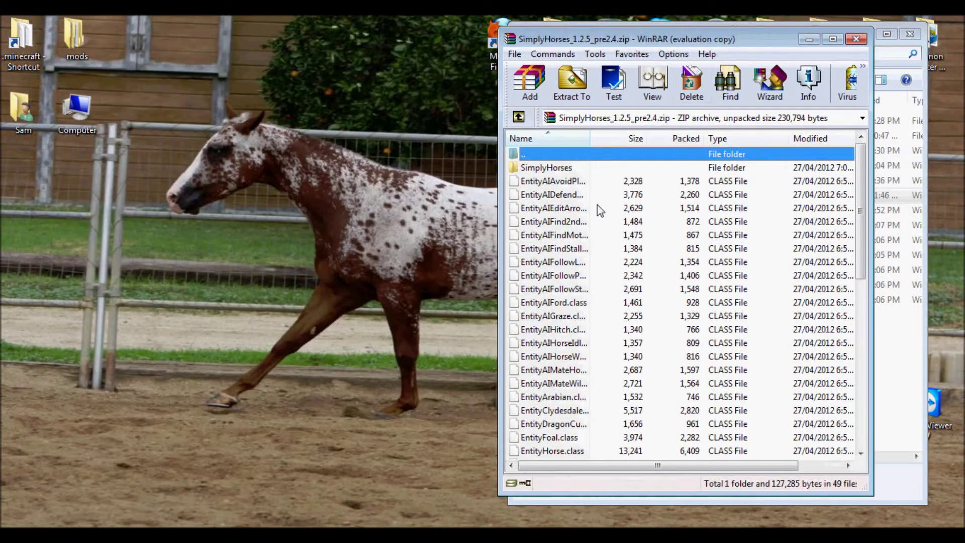
# Step: Browse into SimplyHorses\Mobs to view the nine PNG horse skins, then minimize WinRAR
pyautogui.scroll(-9, 597, 204)
pyautogui.scroll(9, 573, 392)
pyautogui.doubleClick(550, 169)
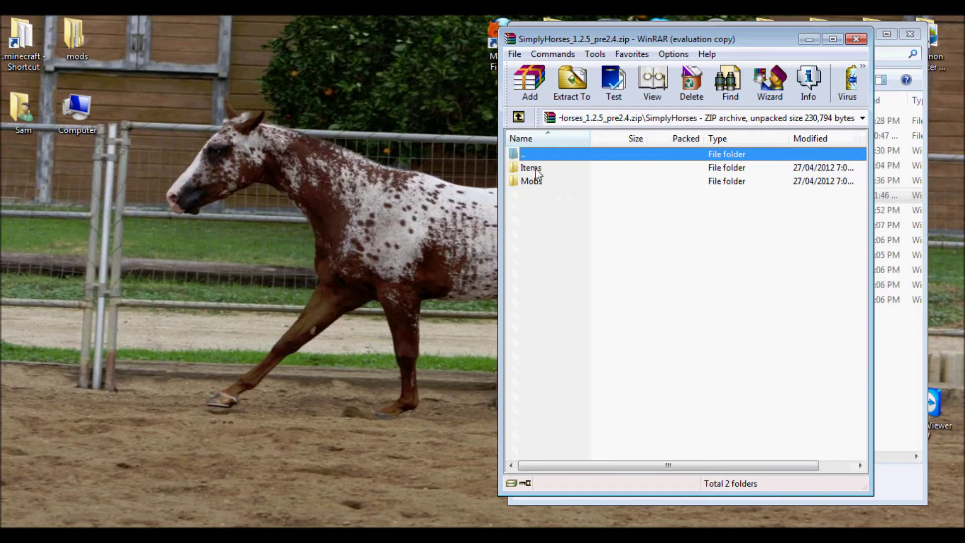
pyautogui.doubleClick(527, 182)
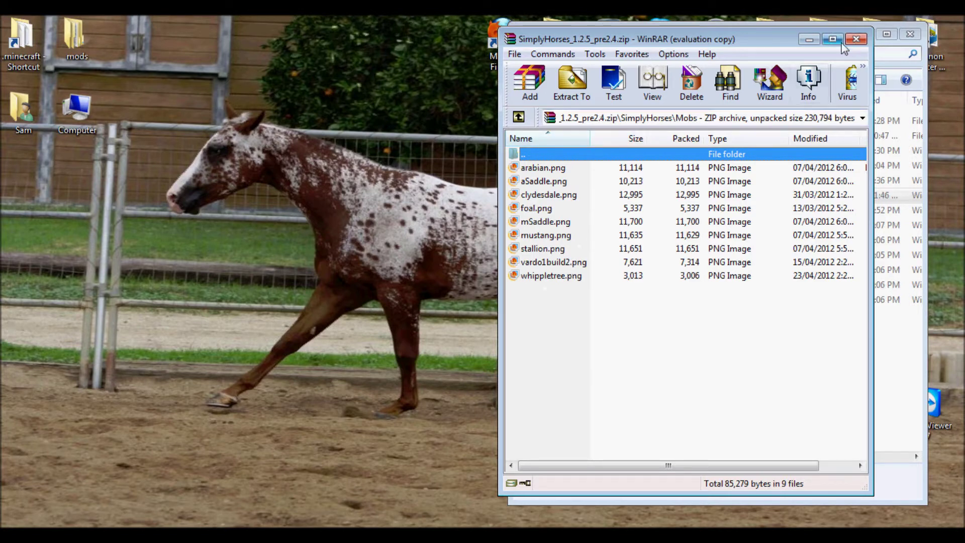
pyautogui.click(809, 40)
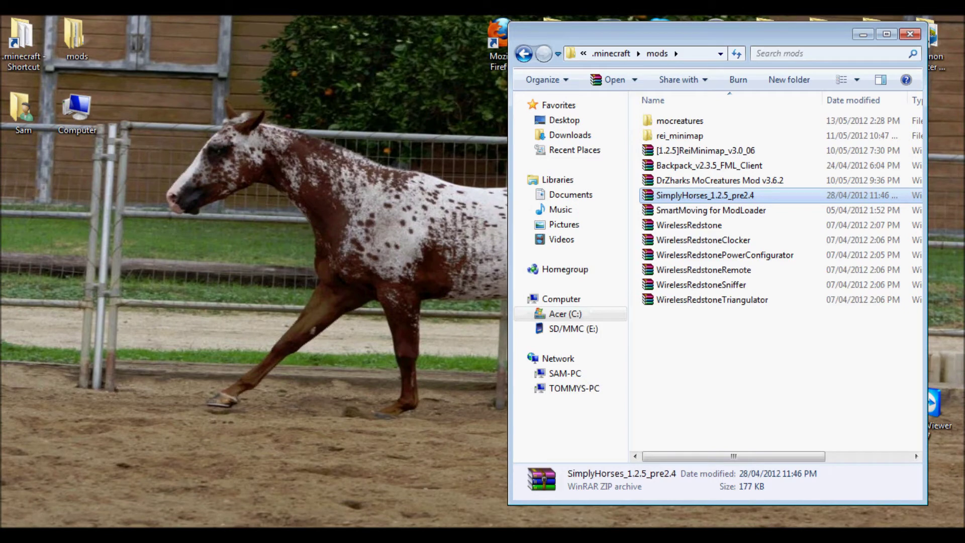
# Step: Scroll the Simply Horses forum topic to Randomobs Texturepacks and open the first pack's download link
pyautogui.moveTo(148, 535)
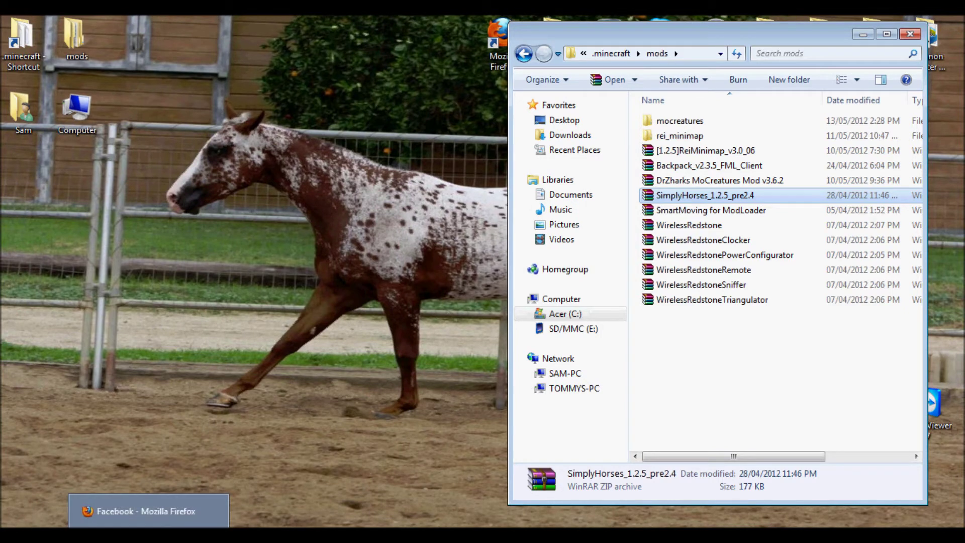
pyautogui.click(197, 495)
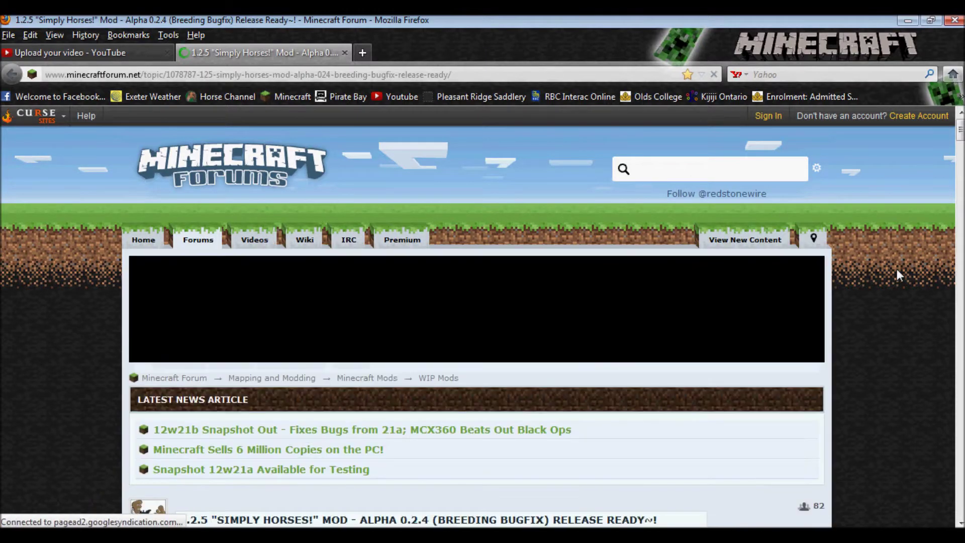
pyautogui.moveTo(960, 132); pyautogui.dragTo(961, 282)
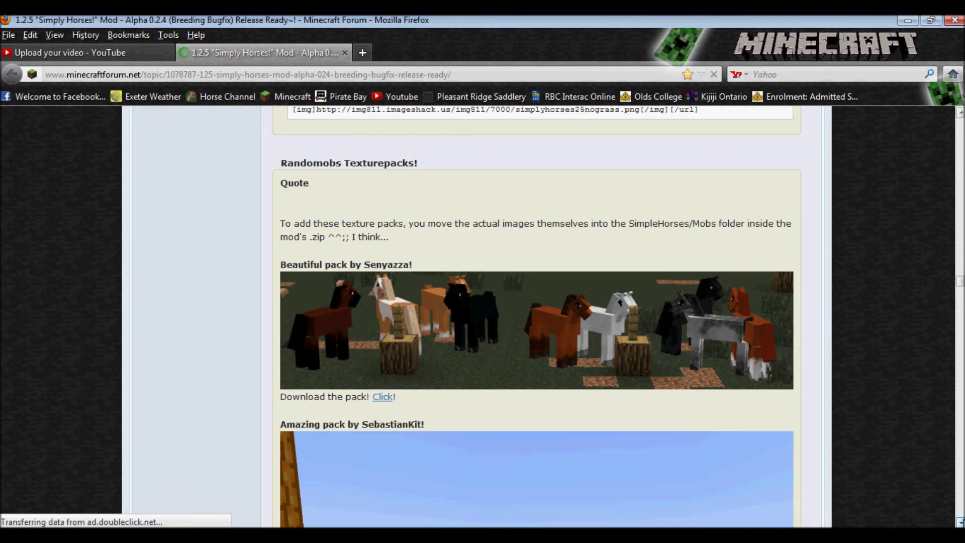
pyautogui.scroll(-4, 536, 317)
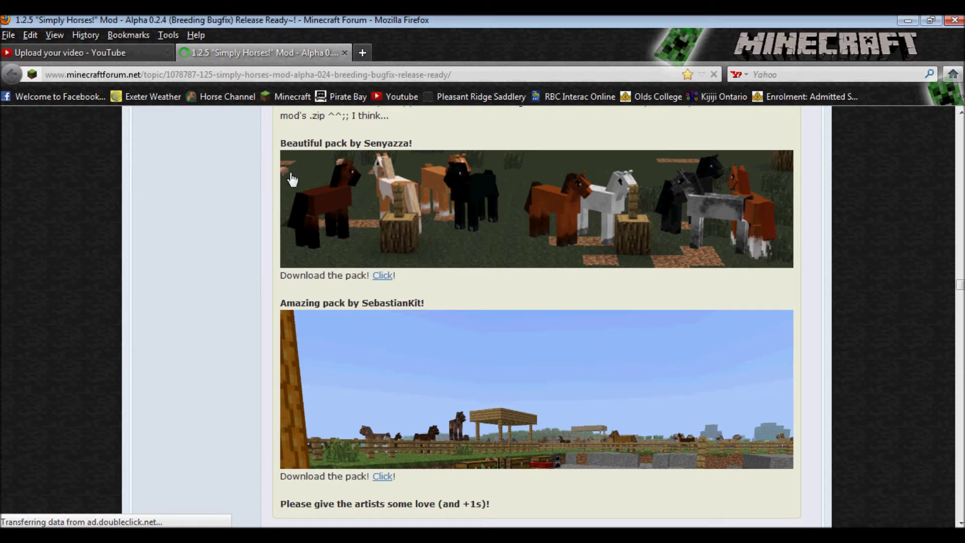
pyautogui.click(960, 114)
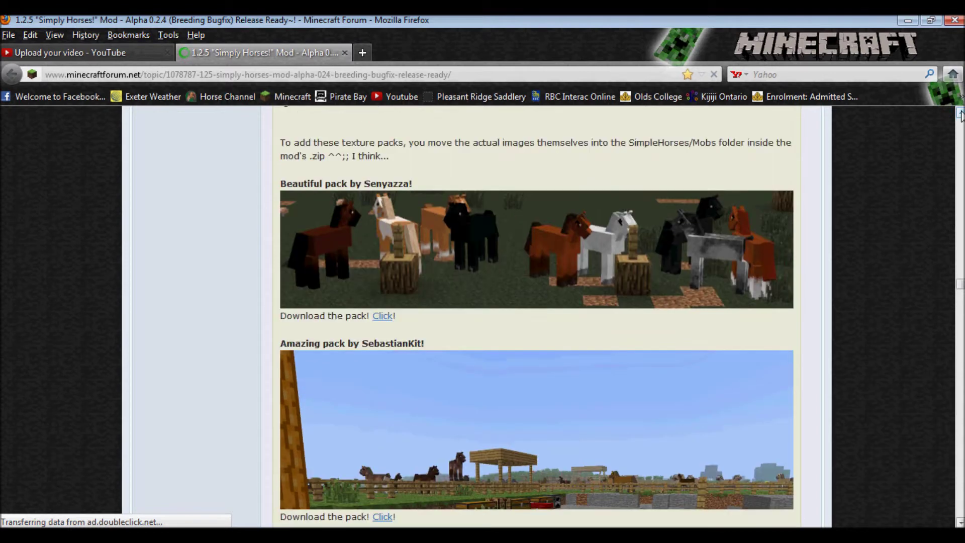
pyautogui.click(384, 319)
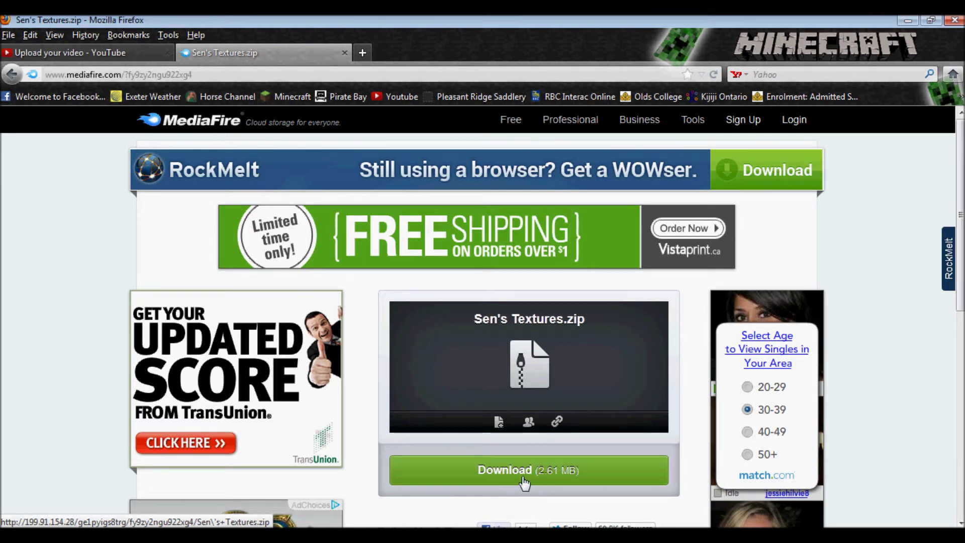
# Step: Close the MediaFire page for Sen's Textures.zip
pyautogui.click(344, 54)
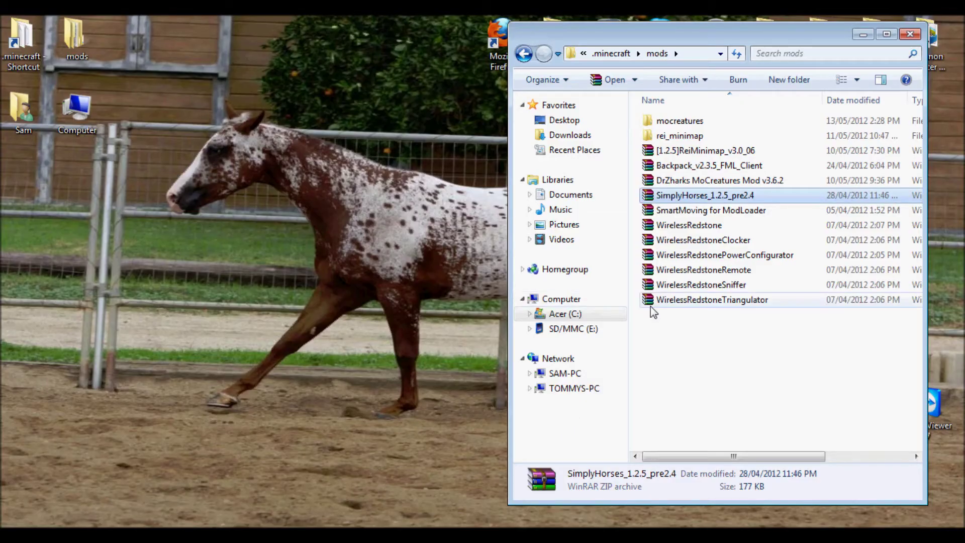
# Step: Open a second .minecraft window on the left and open texturepacks\Simply Horses pack.zip
pyautogui.click(653, 312)
pyautogui.doubleClick(28, 45)
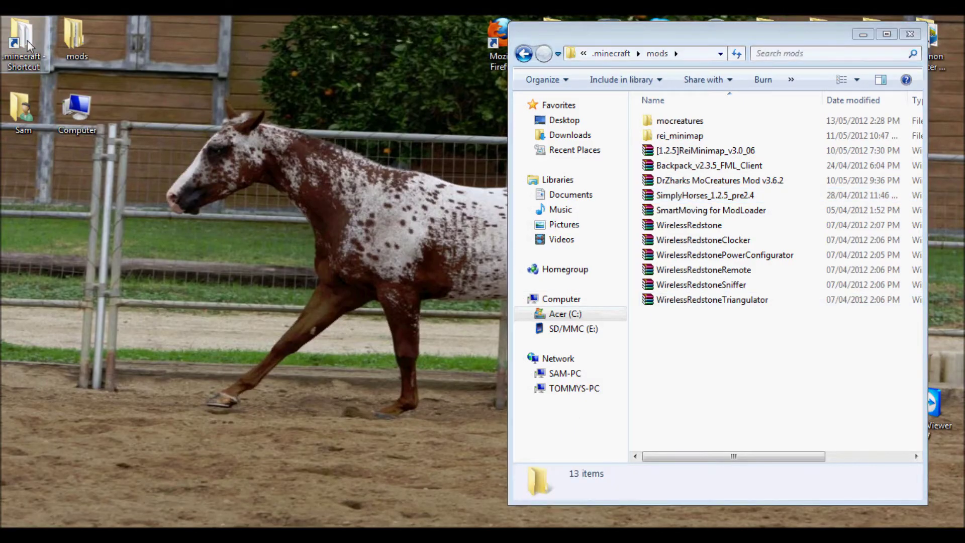
pyautogui.moveTo(680, 42); pyautogui.dragTo(191, 38)
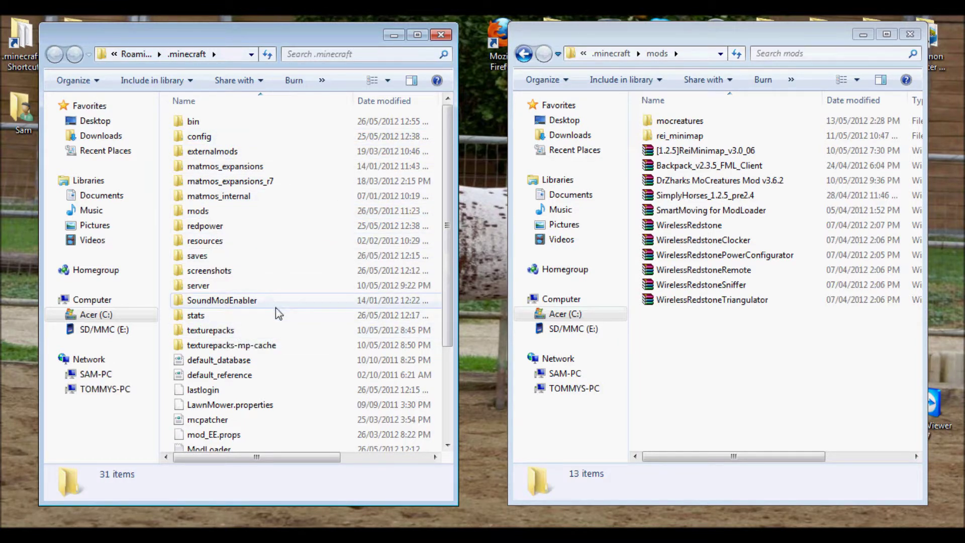
pyautogui.doubleClick(214, 332)
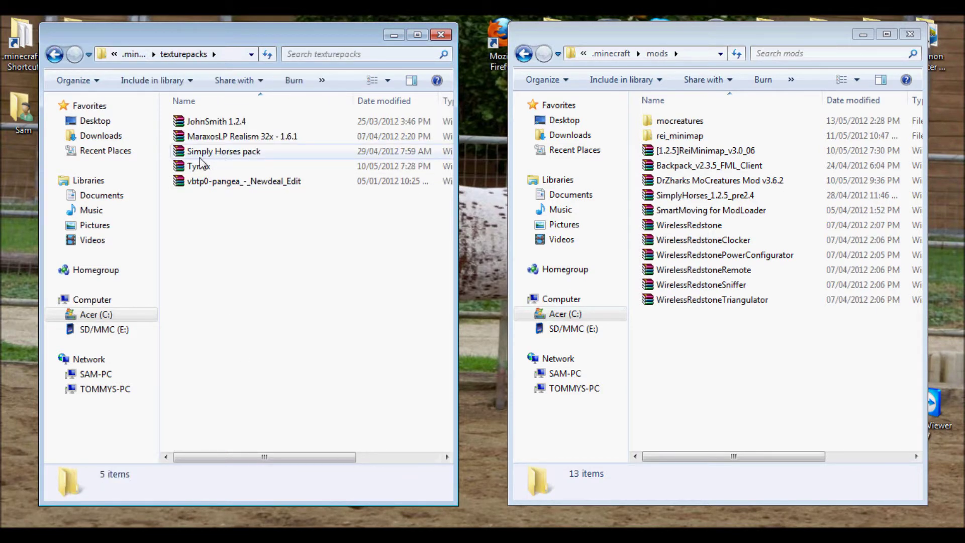
pyautogui.doubleClick(209, 156)
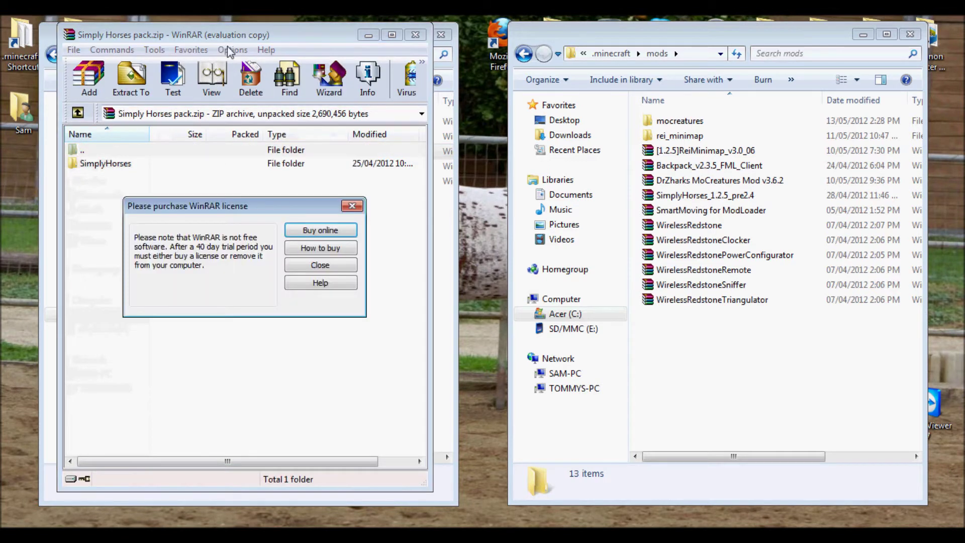
# Step: Dismiss the licence reminder and open SimplyHorses\Mobs inside Simply Horses pack.zip
pyautogui.click(300, 265)
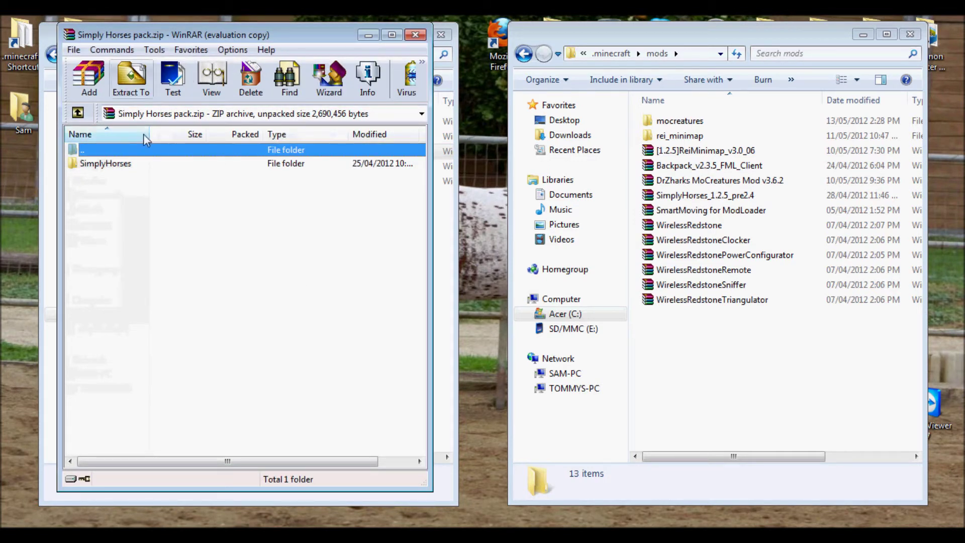
pyautogui.doubleClick(102, 166)
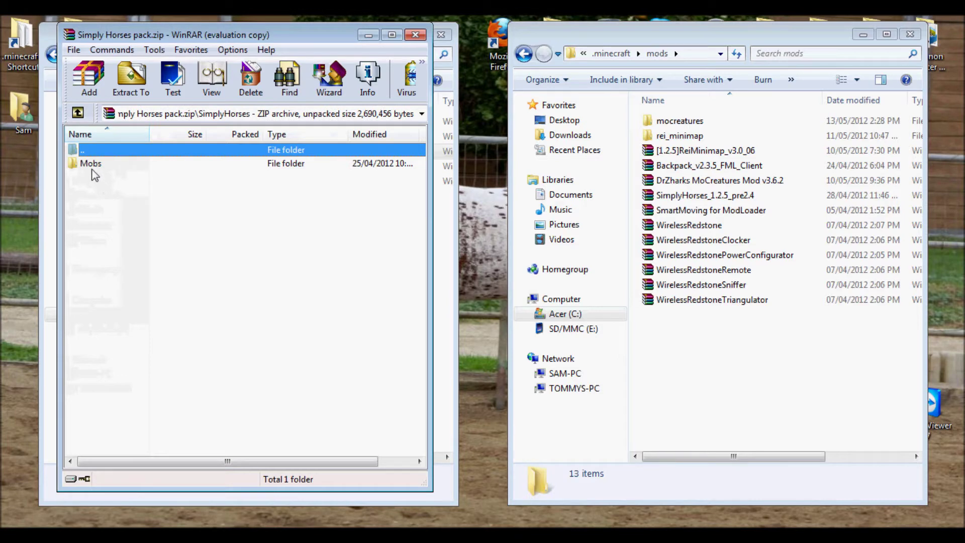
pyautogui.doubleClick(93, 166)
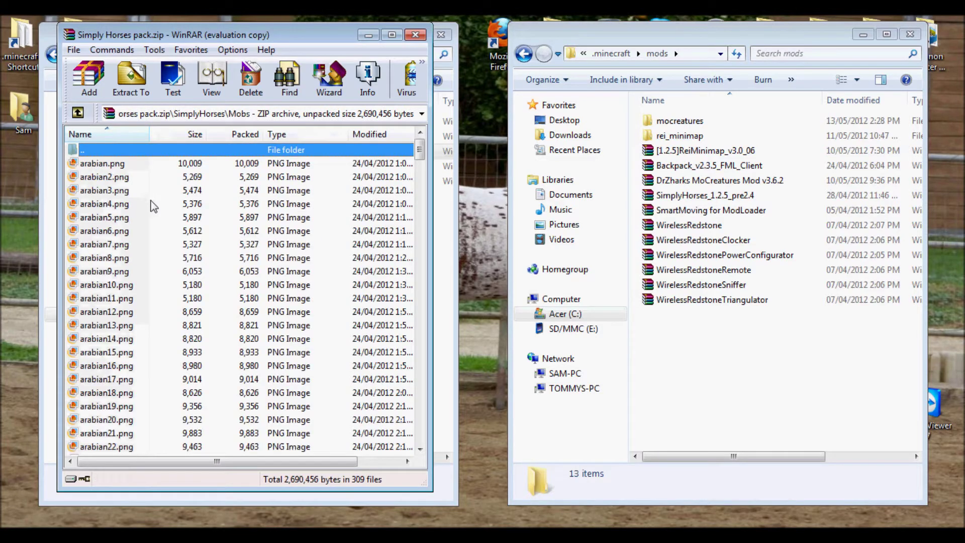
# Step: Scroll the Mobs file list down to the last stallion skin images
pyautogui.click(420, 448)
pyautogui.click(420, 448)
pyautogui.click(420, 448)
pyautogui.click(420, 449)
pyautogui.click(420, 449)
pyautogui.click(419, 449)
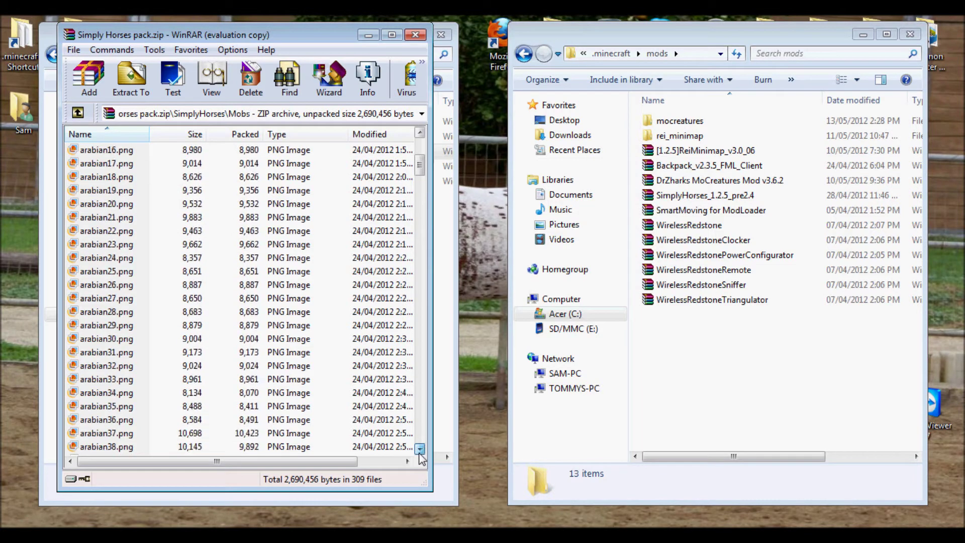
pyautogui.click(420, 448)
pyautogui.click(420, 448)
pyautogui.click(420, 449)
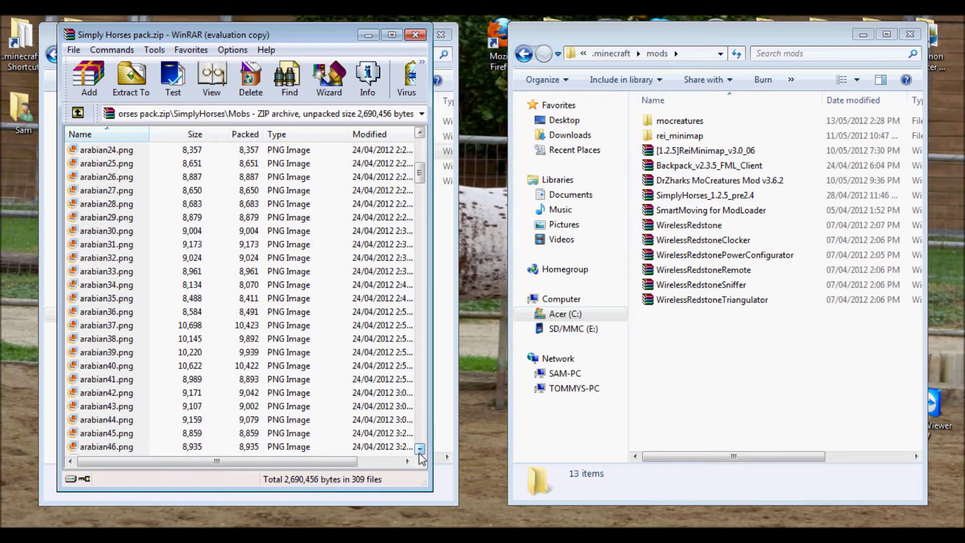
pyautogui.click(419, 448)
pyautogui.click(420, 449)
pyautogui.click(420, 448)
pyautogui.click(419, 448)
pyautogui.click(419, 448)
pyautogui.click(420, 448)
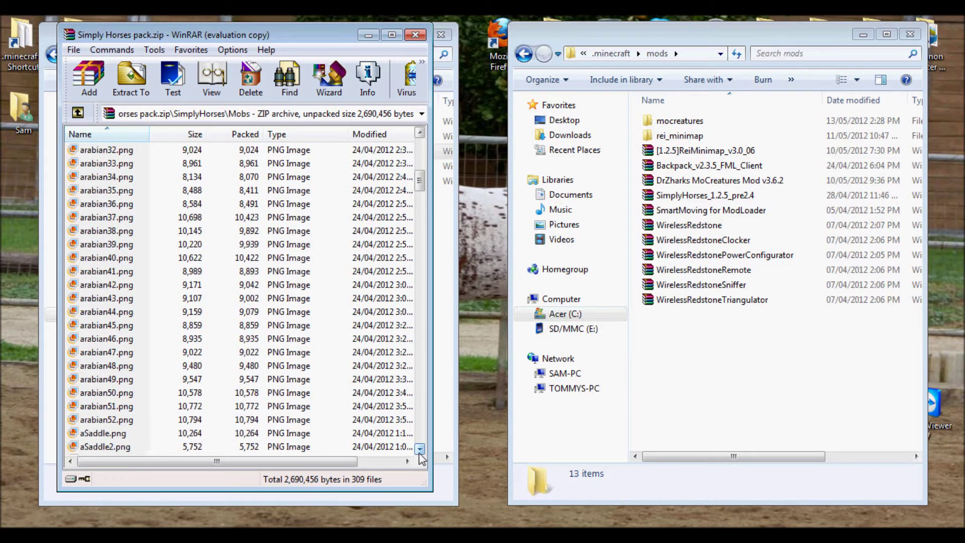
pyautogui.click(420, 449)
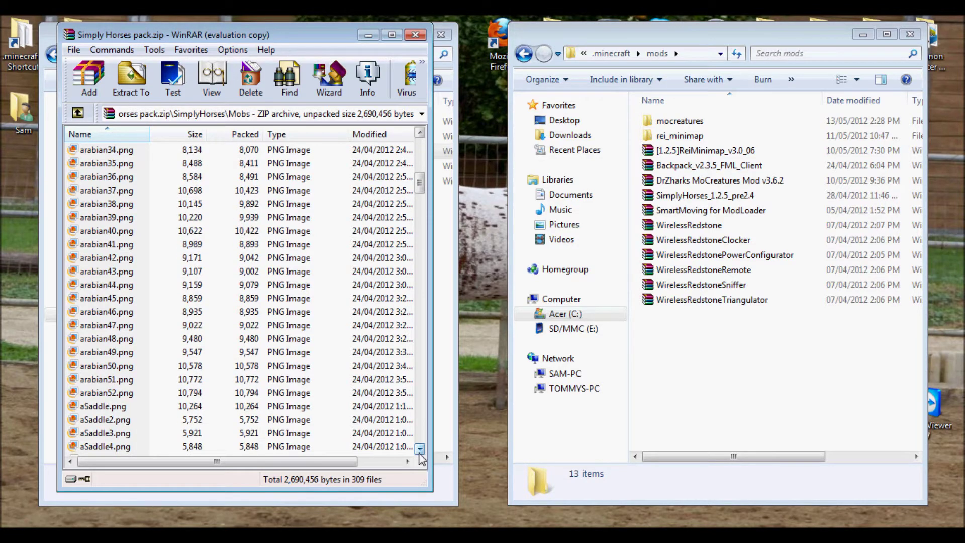
pyautogui.click(420, 448)
pyautogui.click(420, 448)
pyautogui.click(420, 449)
pyautogui.doubleClick(420, 449)
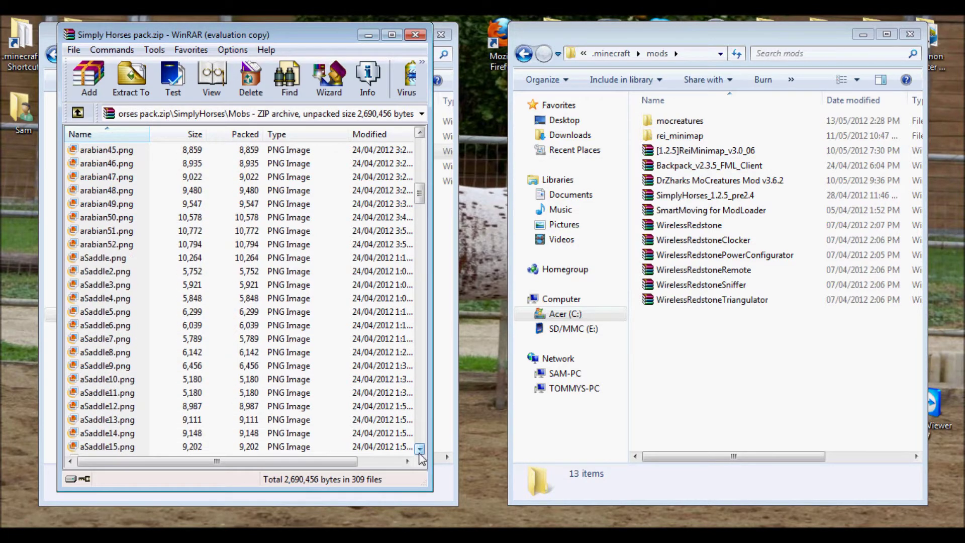
pyautogui.doubleClick(420, 448)
pyautogui.doubleClick(420, 448)
pyautogui.doubleClick(420, 448)
pyautogui.doubleClick(419, 448)
pyautogui.click(420, 449)
pyautogui.doubleClick(420, 448)
pyautogui.click(420, 448)
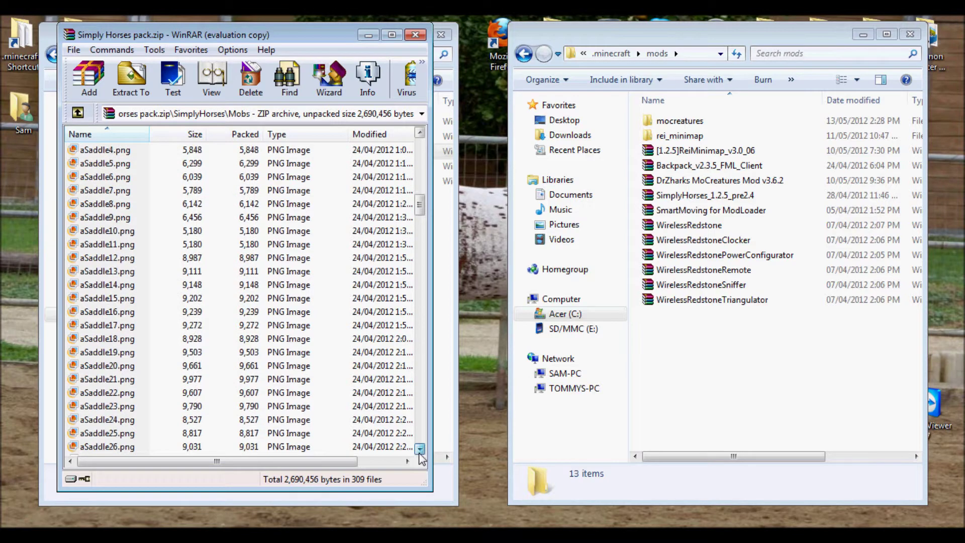
pyautogui.doubleClick(419, 448)
pyautogui.doubleClick(420, 448)
pyautogui.doubleClick(419, 448)
pyautogui.click(420, 448)
pyautogui.doubleClick(420, 448)
pyautogui.click(420, 448)
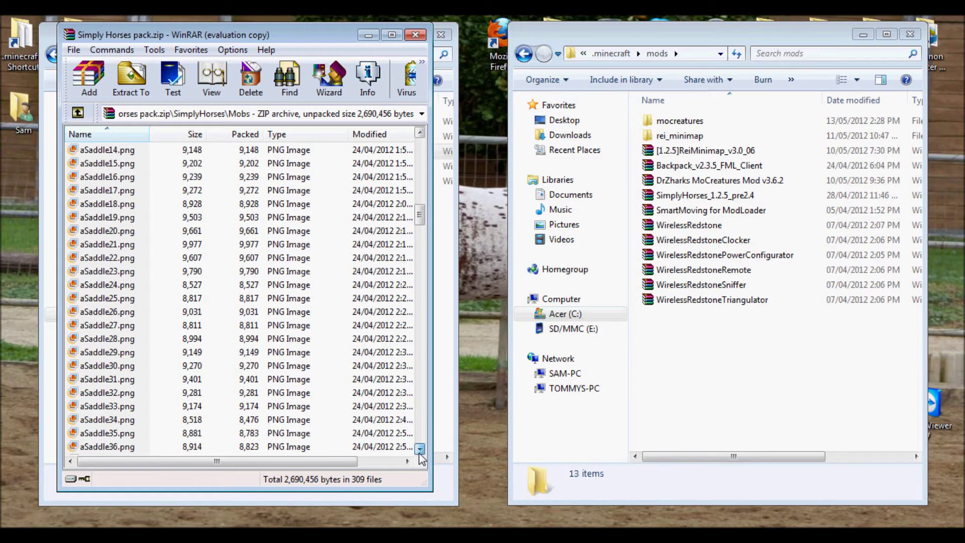
pyautogui.doubleClick(420, 449)
pyautogui.doubleClick(420, 449)
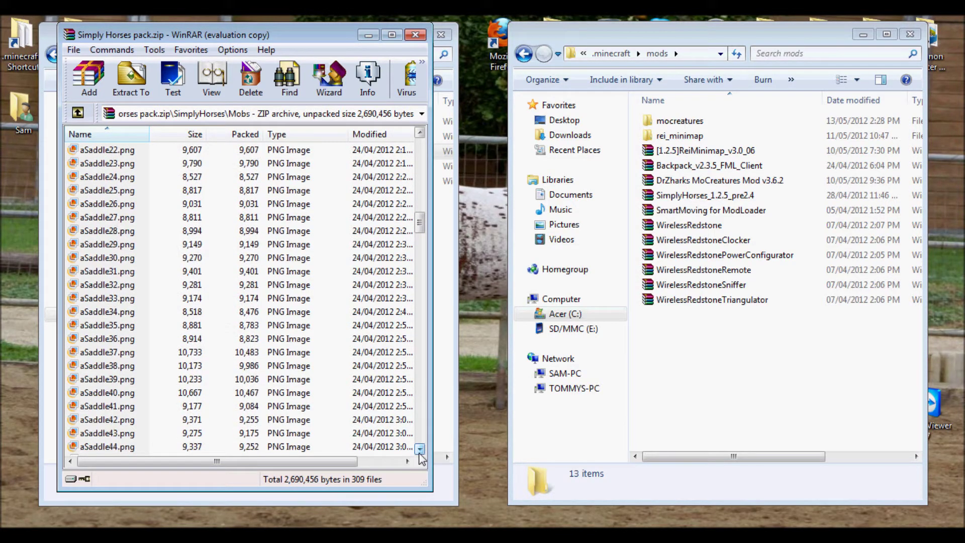
pyautogui.doubleClick(420, 449)
pyautogui.click(420, 449)
pyautogui.doubleClick(420, 448)
pyautogui.doubleClick(420, 449)
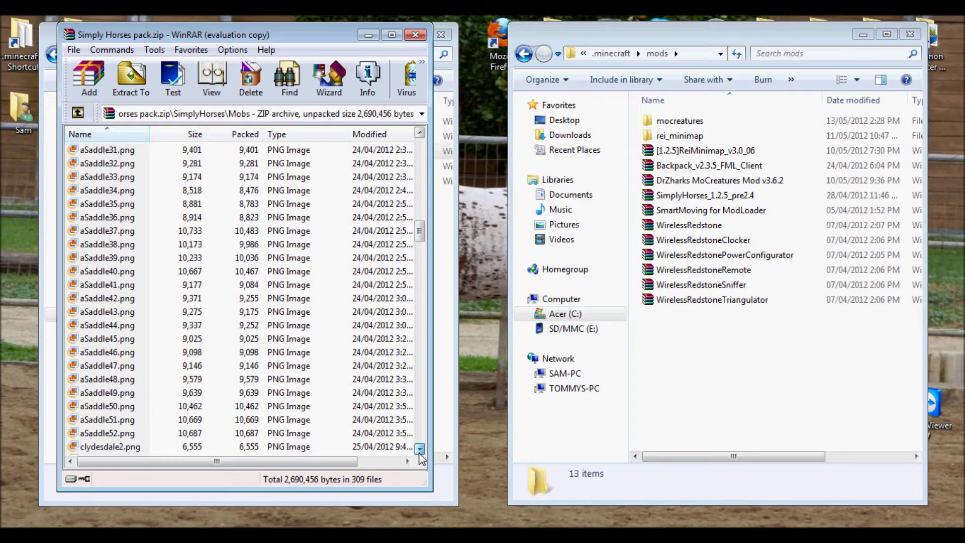
pyautogui.click(420, 448)
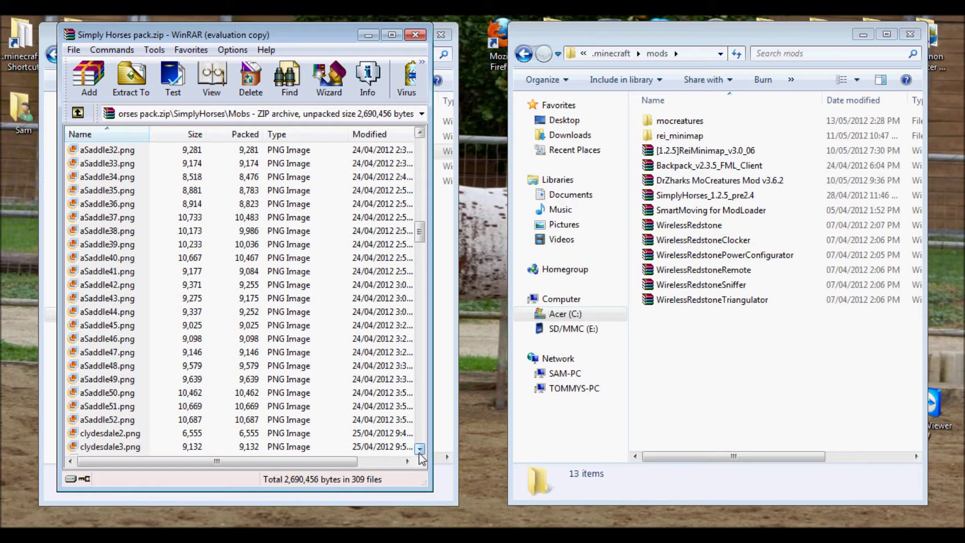
pyautogui.tripleClick(420, 448)
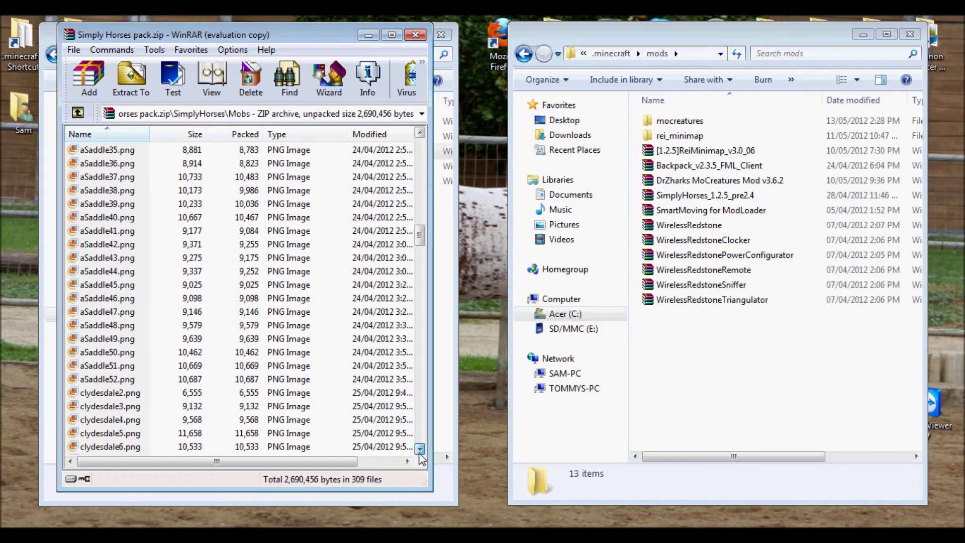
pyautogui.tripleClick(419, 449)
pyautogui.tripleClick(420, 449)
pyautogui.tripleClick(420, 449)
pyautogui.tripleClick(420, 448)
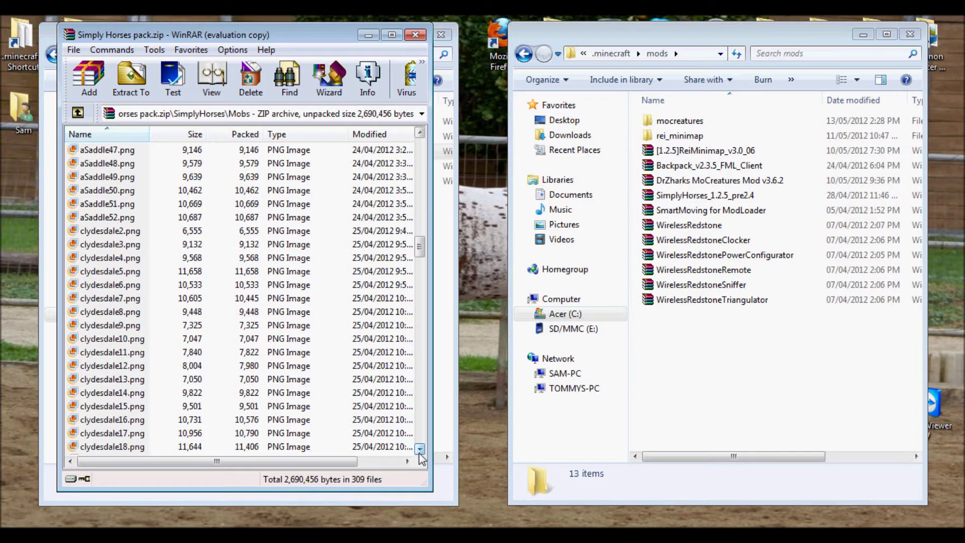
pyautogui.tripleClick(420, 448)
pyautogui.tripleClick(420, 448)
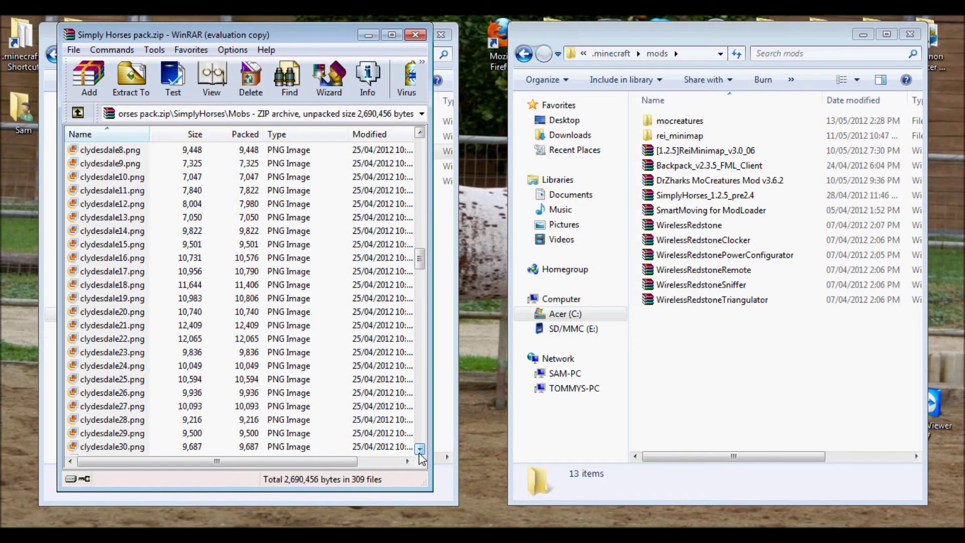
pyautogui.tripleClick(419, 449)
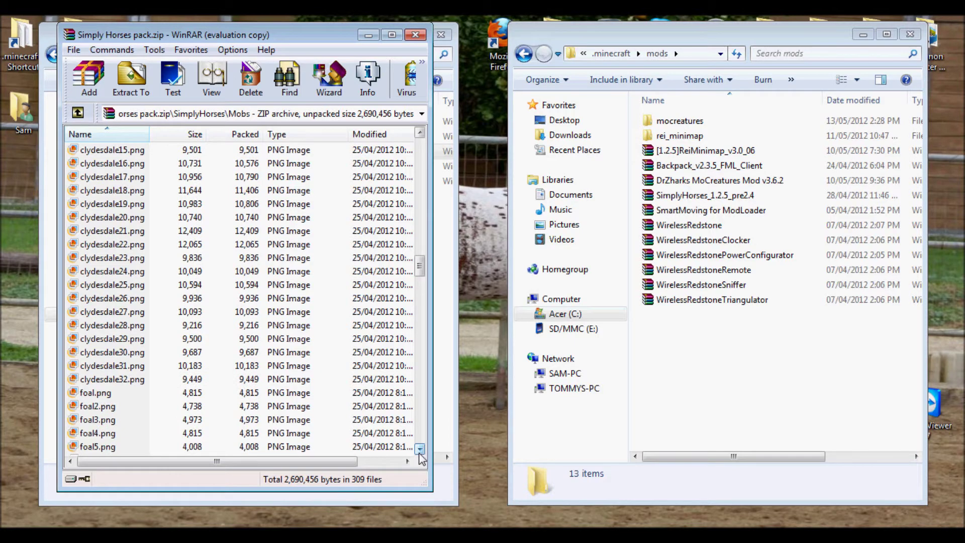
pyautogui.tripleClick(420, 449)
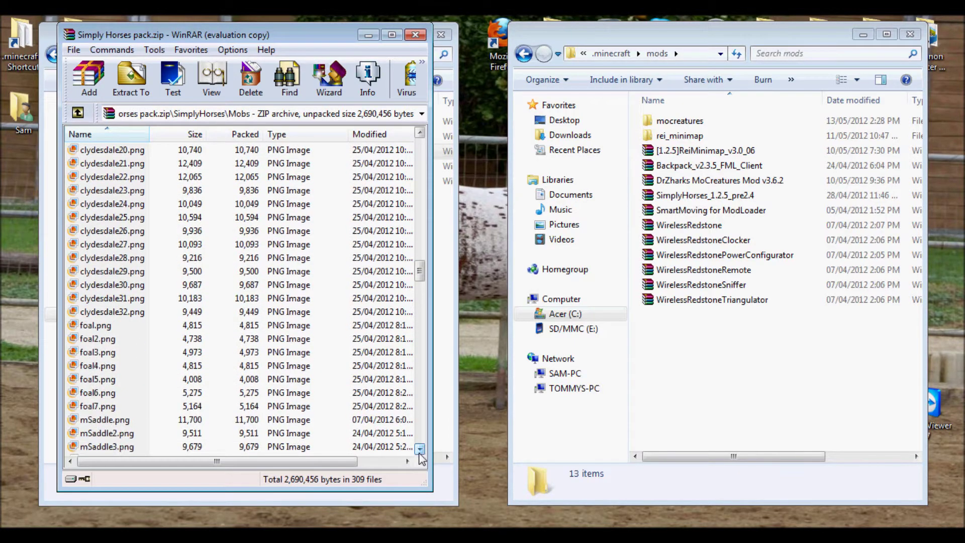
pyautogui.tripleClick(420, 448)
pyautogui.tripleClick(420, 448)
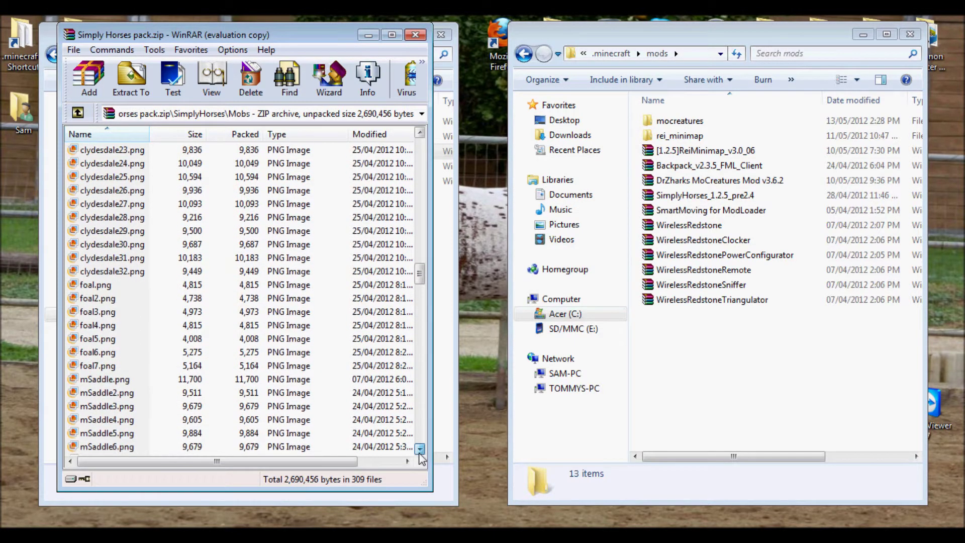
pyautogui.tripleClick(420, 448)
pyautogui.tripleClick(420, 449)
pyautogui.tripleClick(419, 448)
pyautogui.tripleClick(420, 448)
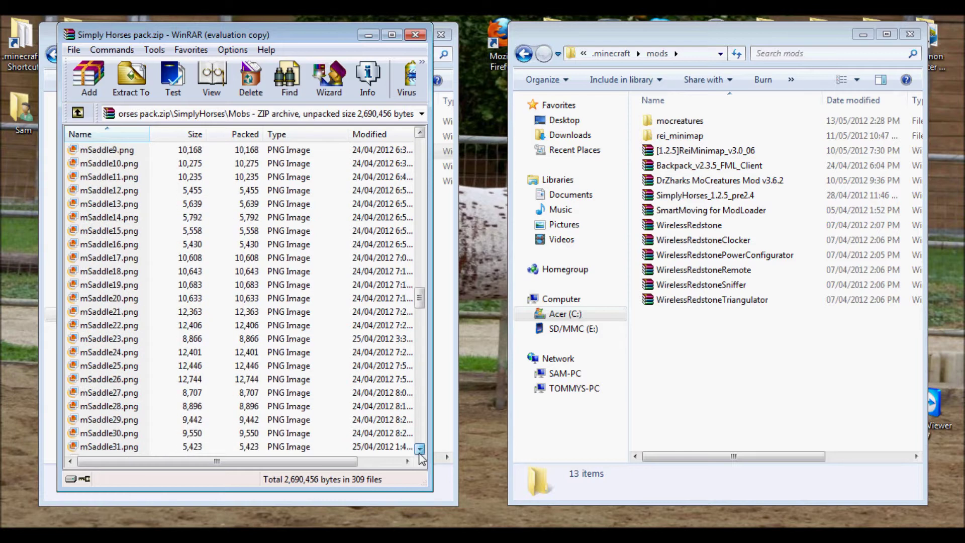
pyautogui.tripleClick(420, 448)
pyautogui.tripleClick(420, 448)
pyautogui.tripleClick(420, 448)
pyautogui.tripleClick(419, 449)
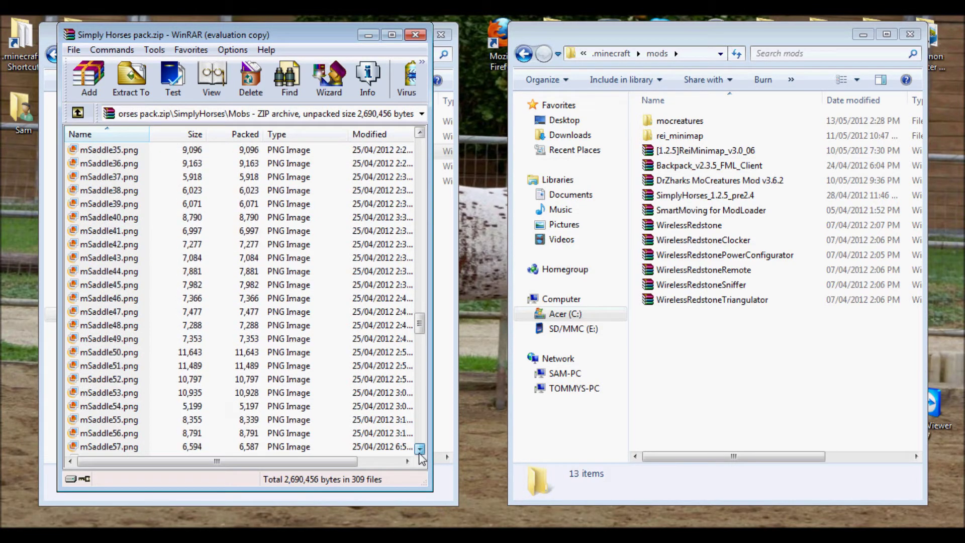
pyautogui.tripleClick(419, 448)
pyautogui.tripleClick(419, 449)
pyautogui.tripleClick(419, 449)
pyautogui.tripleClick(420, 449)
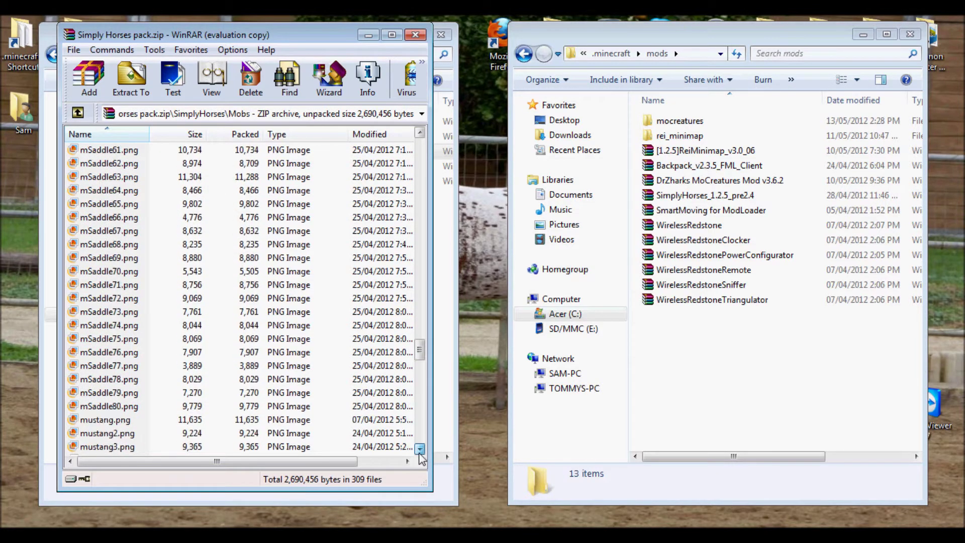
pyautogui.tripleClick(420, 448)
pyautogui.tripleClick(419, 449)
pyautogui.tripleClick(420, 448)
pyautogui.tripleClick(419, 448)
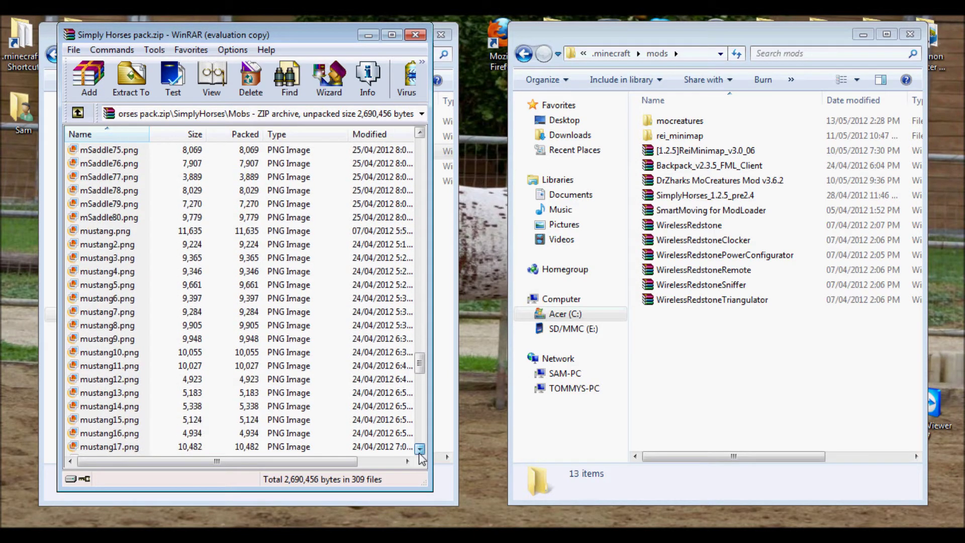
pyautogui.tripleClick(420, 449)
pyautogui.tripleClick(420, 448)
pyautogui.tripleClick(420, 448)
pyautogui.tripleClick(419, 448)
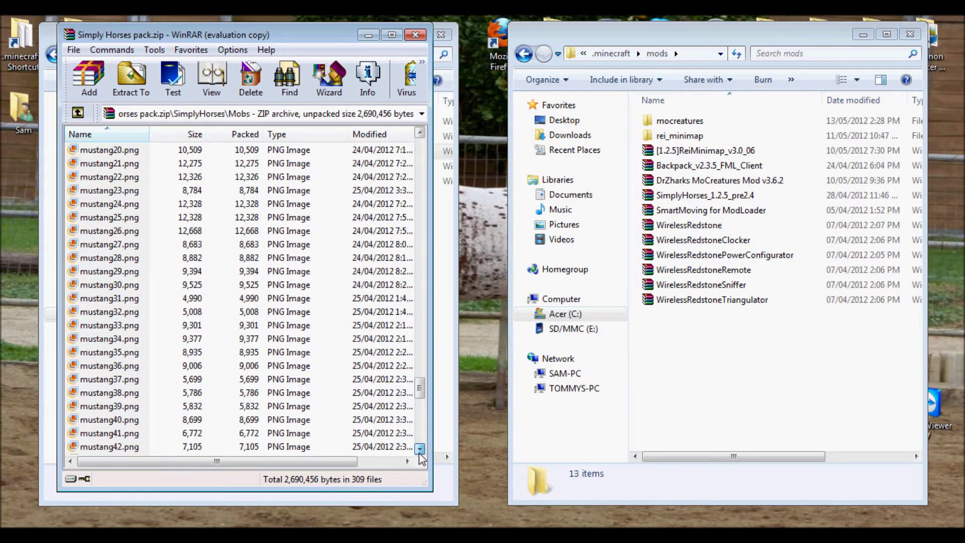
pyautogui.tripleClick(419, 449)
pyautogui.tripleClick(420, 448)
pyautogui.tripleClick(419, 449)
pyautogui.tripleClick(419, 449)
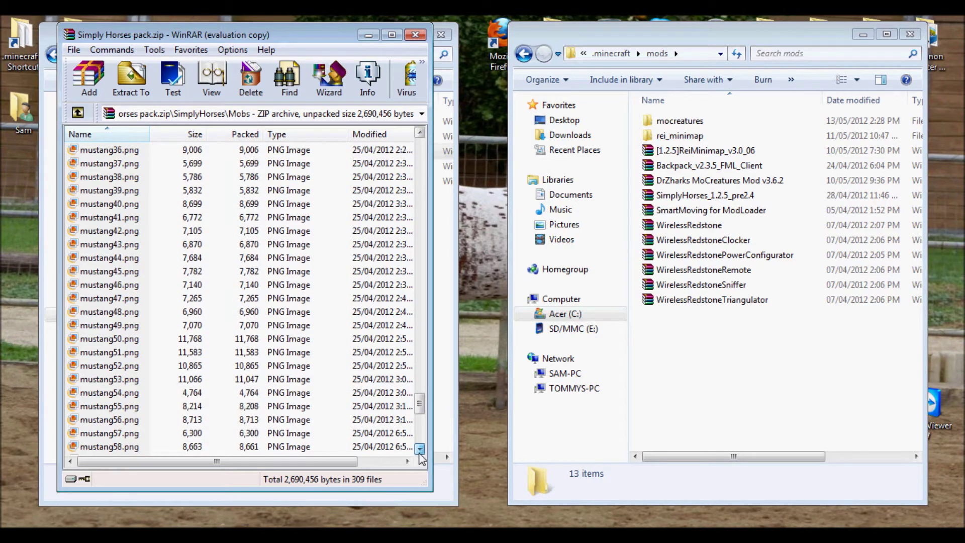
pyautogui.tripleClick(419, 449)
pyautogui.tripleClick(420, 448)
pyautogui.click(420, 449)
pyautogui.tripleClick(419, 449)
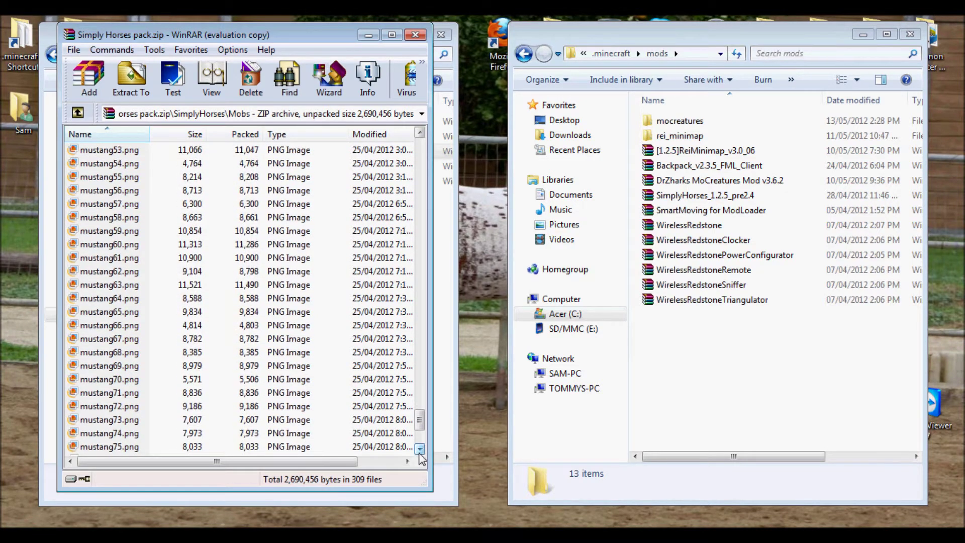
pyautogui.tripleClick(419, 448)
pyautogui.doubleClick(420, 448)
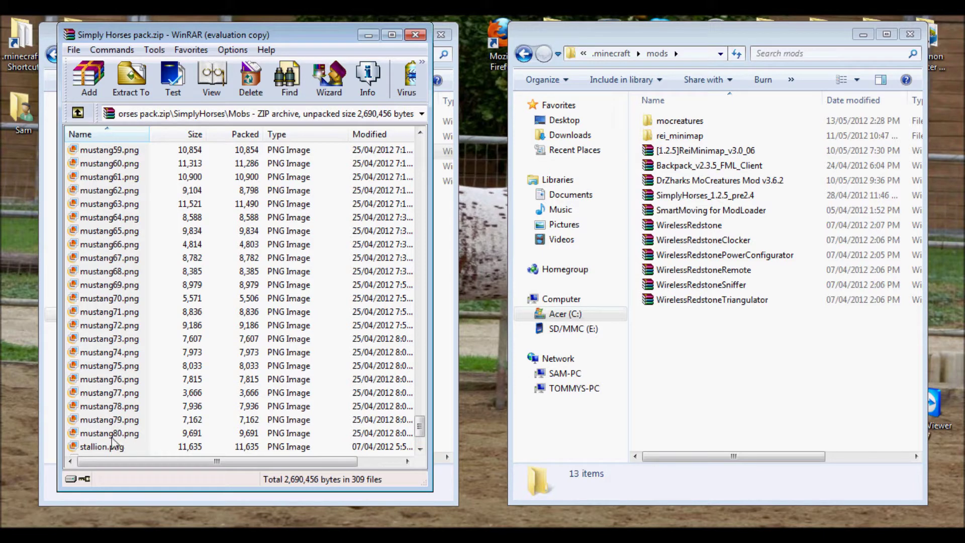
pyautogui.click(420, 448)
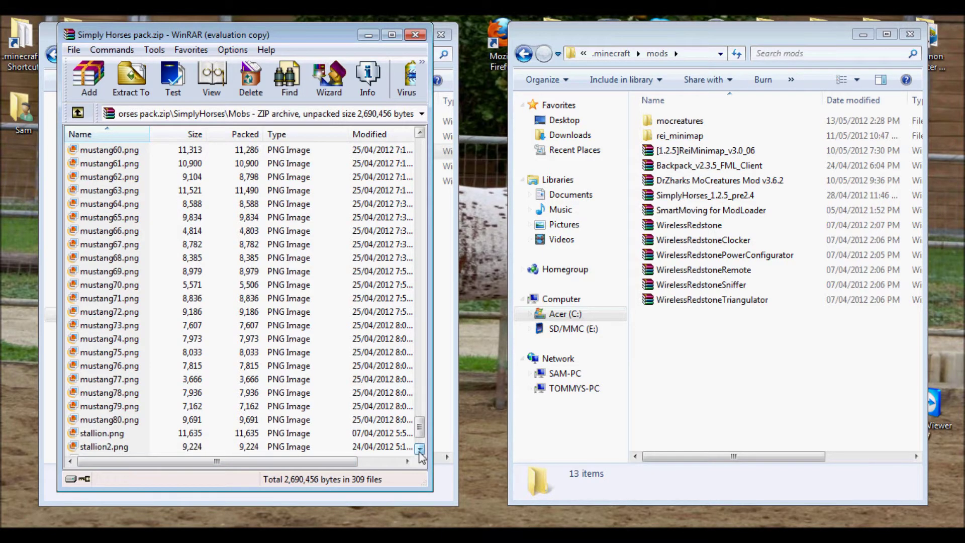
pyautogui.doubleClick(420, 449)
pyautogui.doubleClick(420, 449)
pyautogui.click(420, 448)
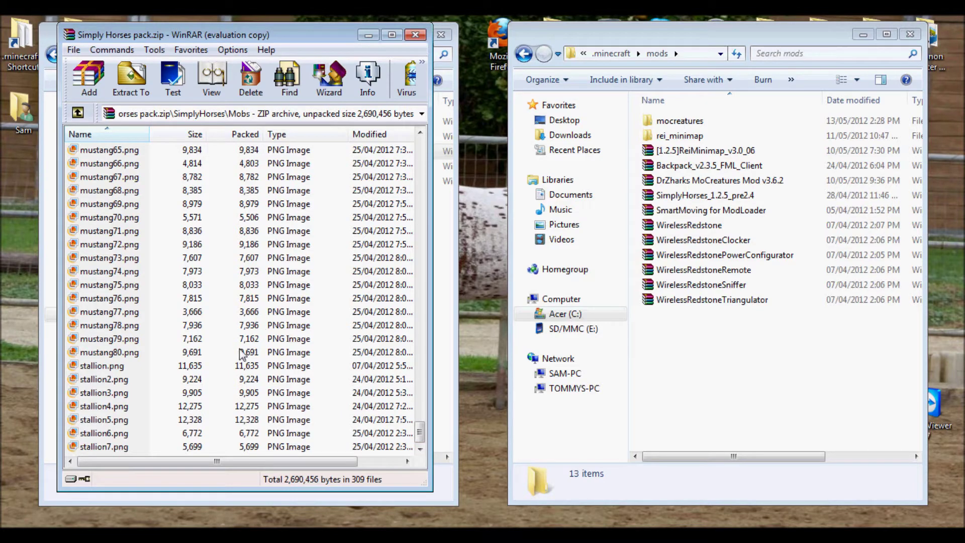
# Step: Select all 309 pack skins and open the mod zip's SimplyHorses\Mobs folder in WinRAR
pyautogui.hotkey('ctrl', 'a')
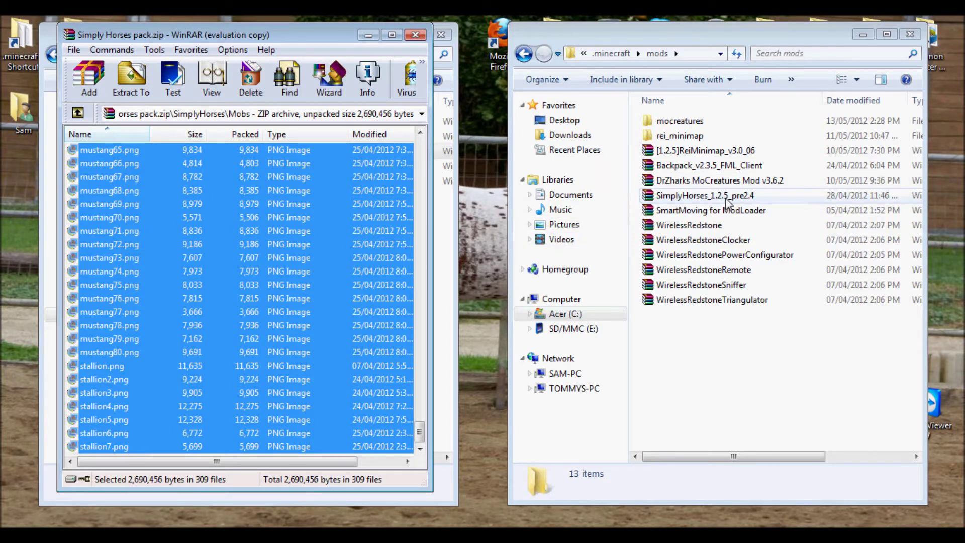
pyautogui.click(676, 202)
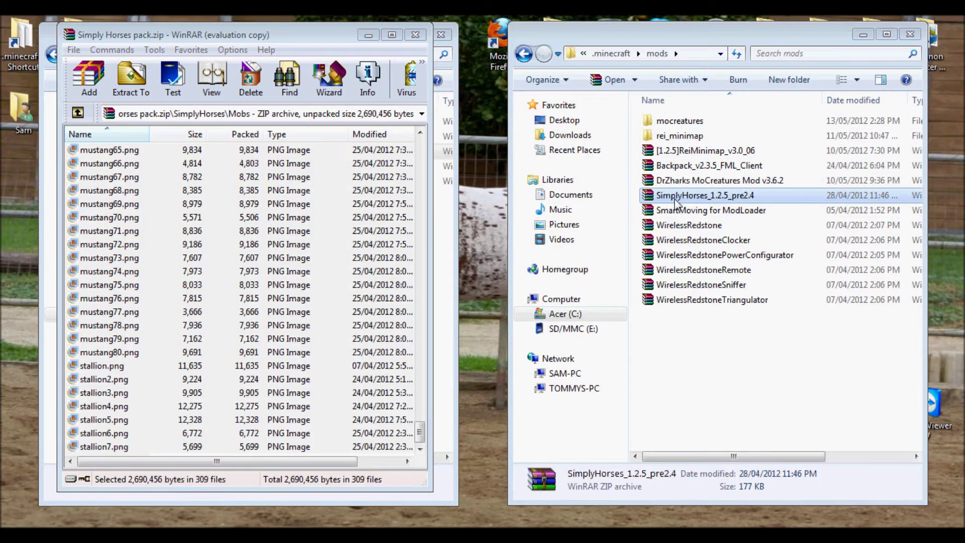
pyautogui.doubleClick(678, 200)
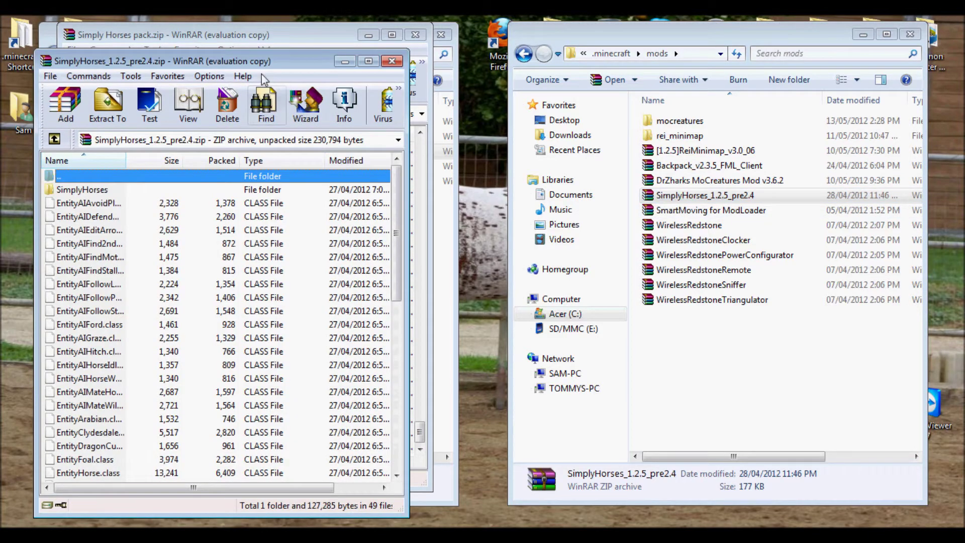
pyautogui.moveTo(262, 34); pyautogui.dragTo(734, 32)
pyautogui.click(803, 278)
pyautogui.doubleClick(567, 163)
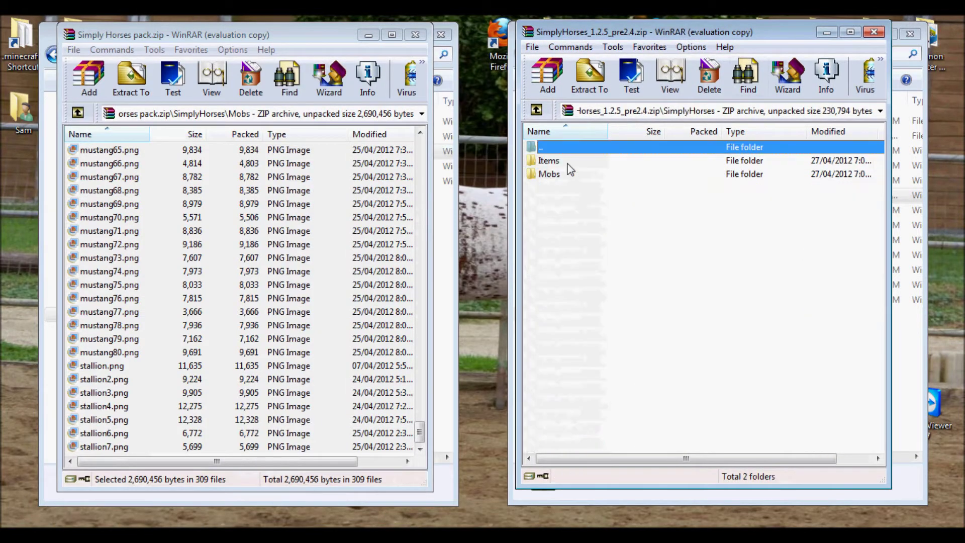
pyautogui.doubleClick(549, 176)
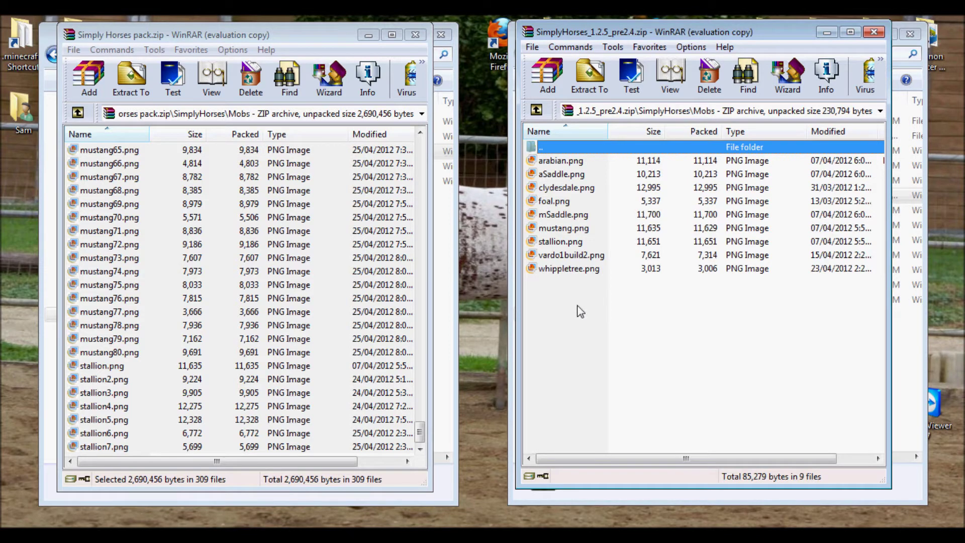
# Step: Add the selected skins into the mod's Mobs folder and close the mod archive
pyautogui.moveTo(580, 311); pyautogui.dragTo(578, 311)
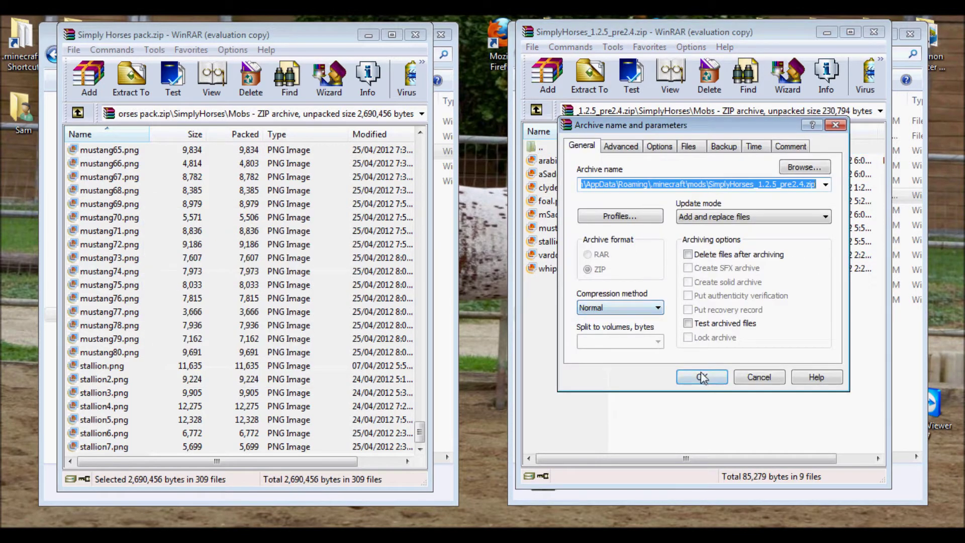
pyautogui.click(702, 377)
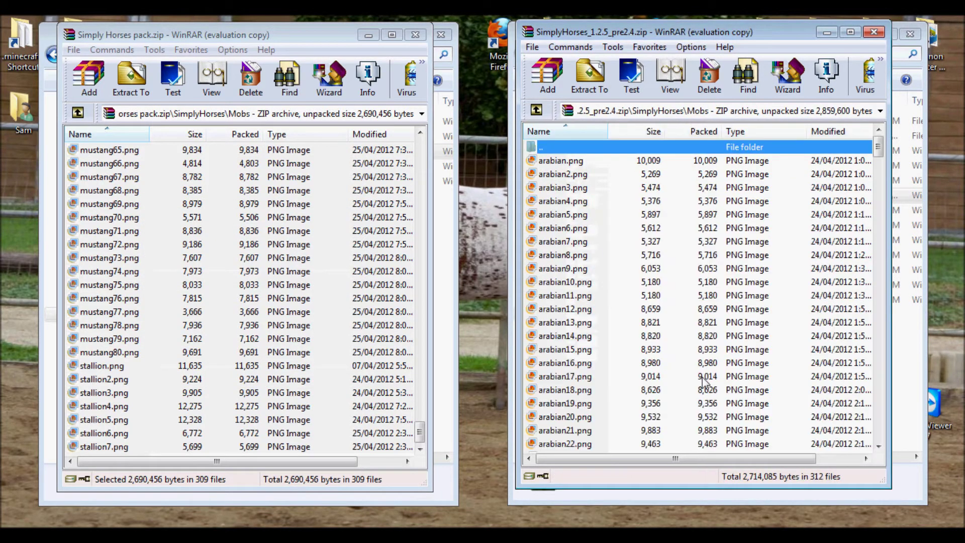
pyautogui.scroll(-20, 704, 352)
pyautogui.click(874, 33)
# Step: Close the Simply Horses pack archive and the texturepacks and mods folder windows
pyautogui.click(415, 35)
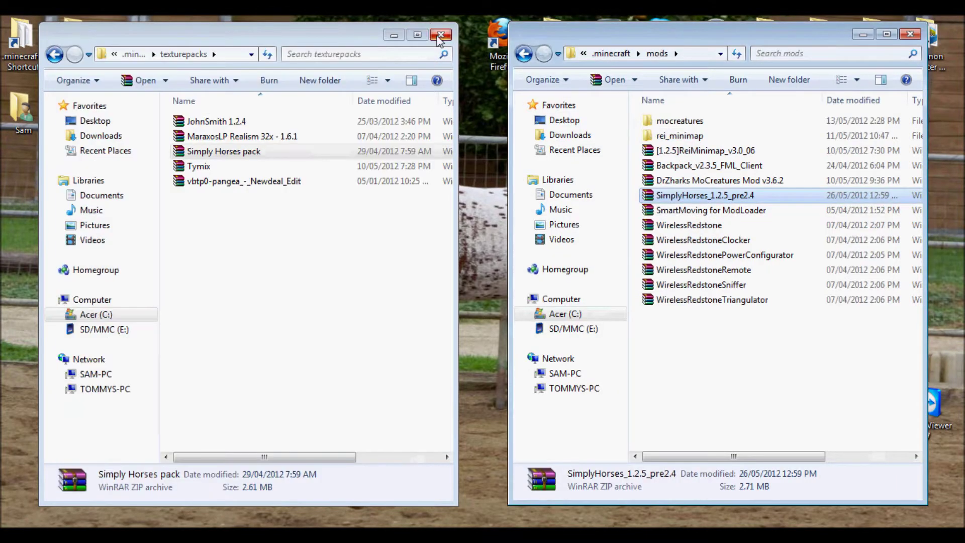
pyautogui.click(440, 35)
pyautogui.click(910, 34)
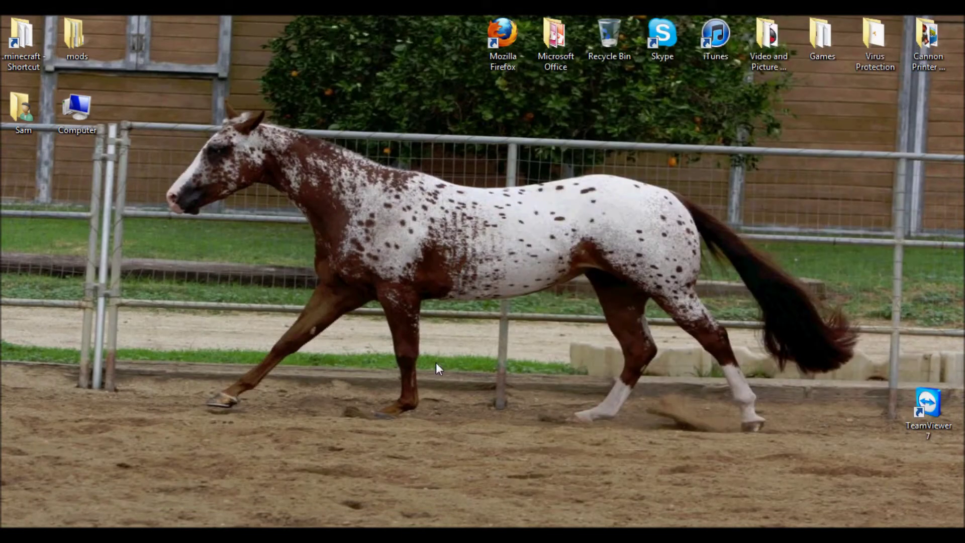
pyautogui.rightClick(262, 535)
pyautogui.click(241, 518)
# Step: Launch Minecraft from the Games folder, then close the launcher and the Games window
pyautogui.doubleClick(825, 44)
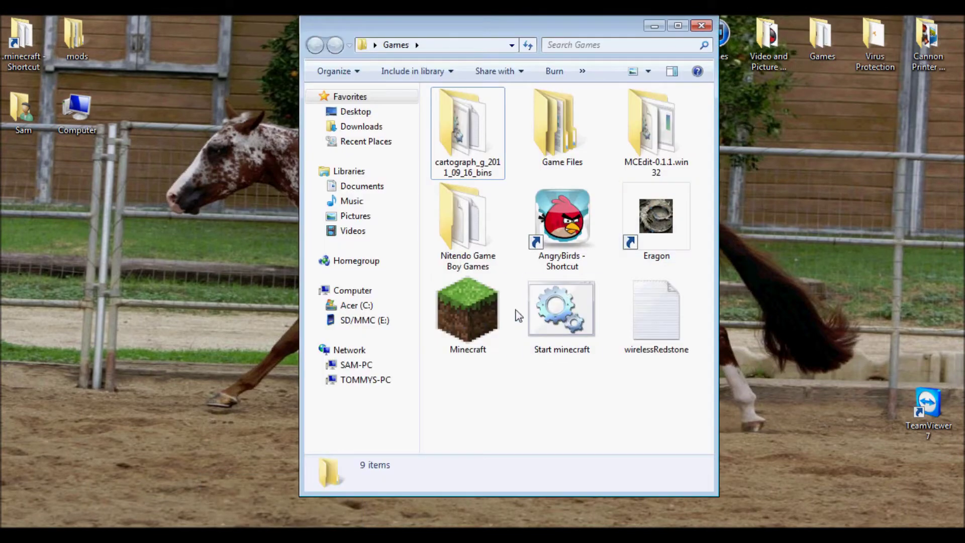
pyautogui.click(480, 349)
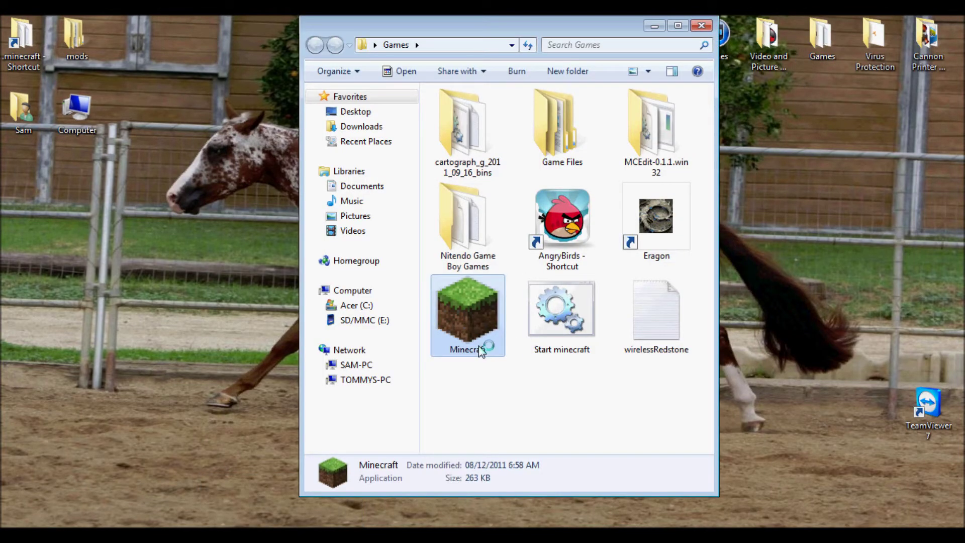
pyautogui.click(702, 26)
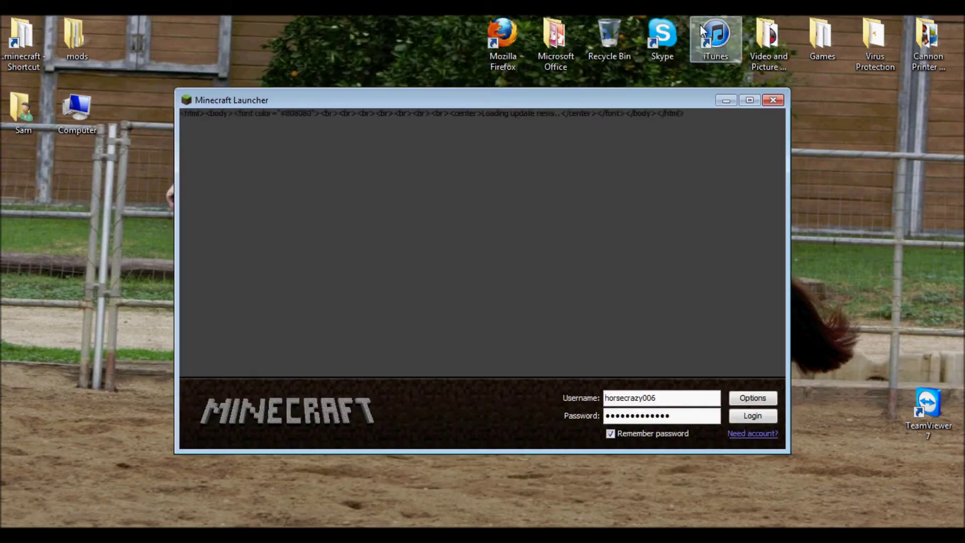
pyautogui.click(773, 100)
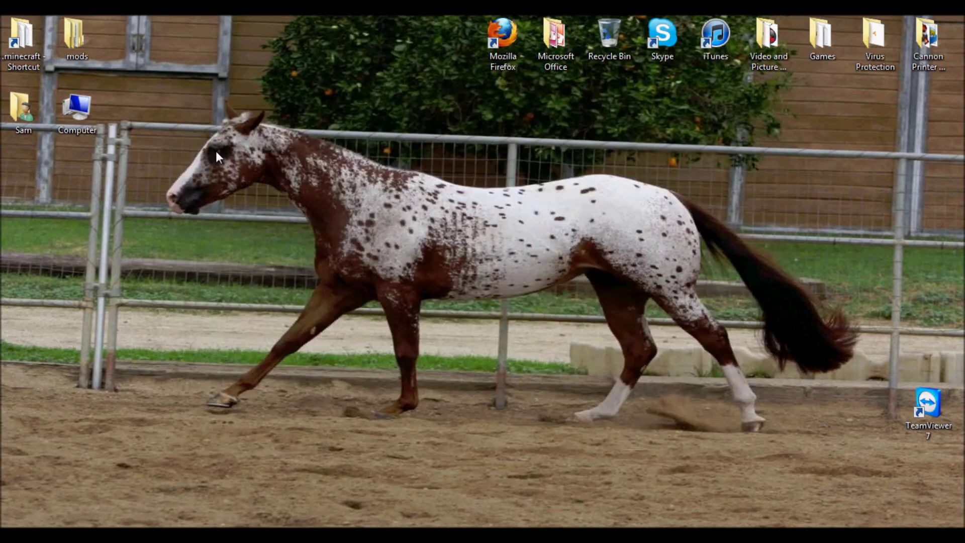
# Step: Drag Simply Horses pack from .minecraft\texturepacks to the desktop, then relaunch Minecraft from Games
pyautogui.doubleClick(40, 58)
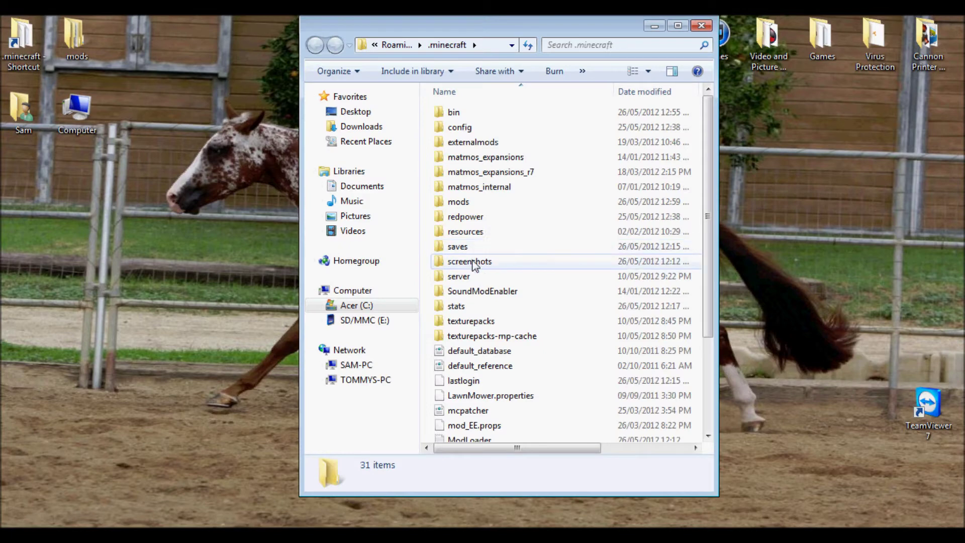
pyautogui.doubleClick(472, 321)
pyautogui.click(472, 144)
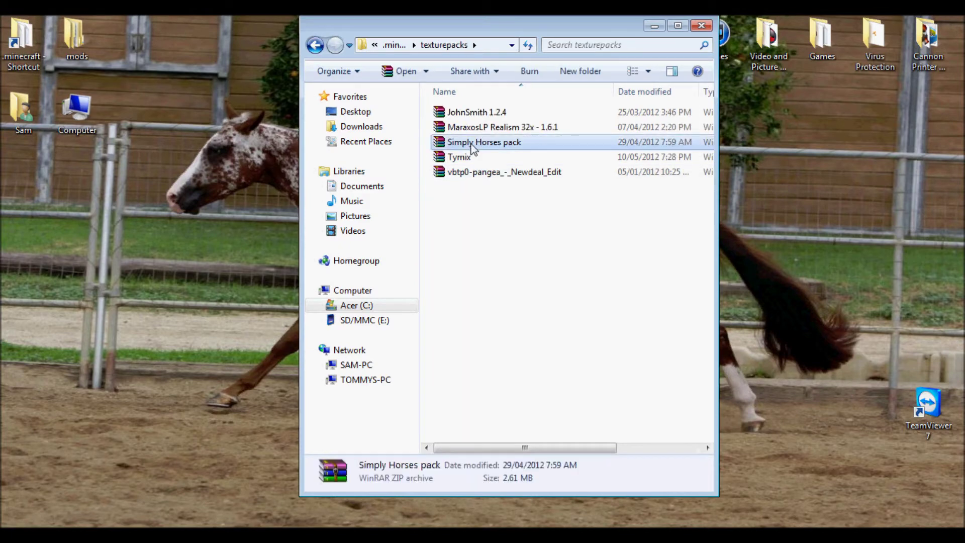
pyautogui.moveTo(473, 146); pyautogui.dragTo(62, 266)
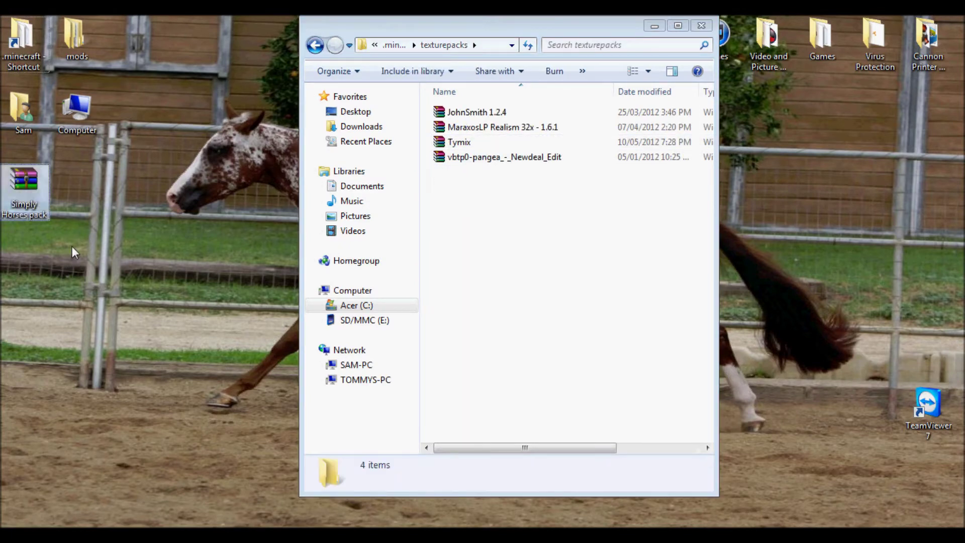
pyautogui.click(701, 26)
pyautogui.doubleClick(818, 50)
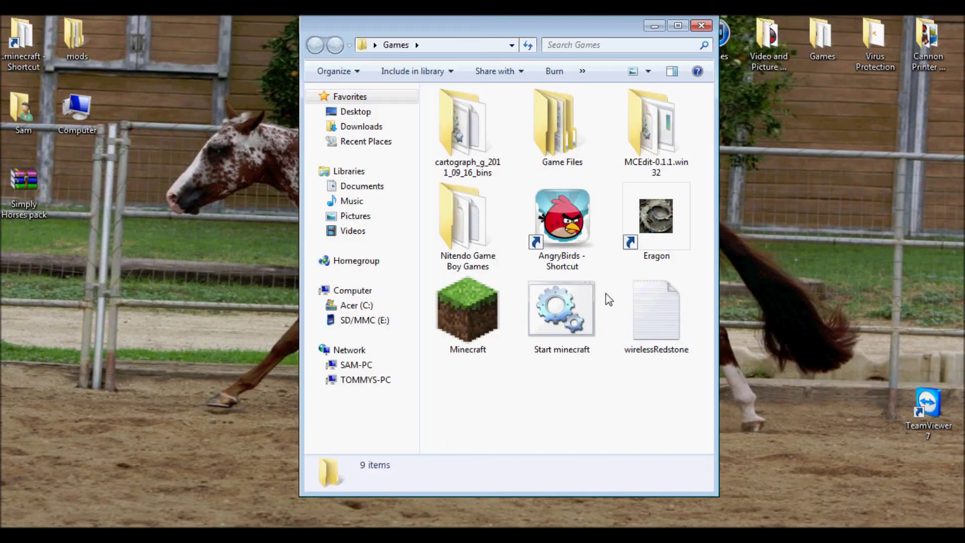
pyautogui.doubleClick(491, 323)
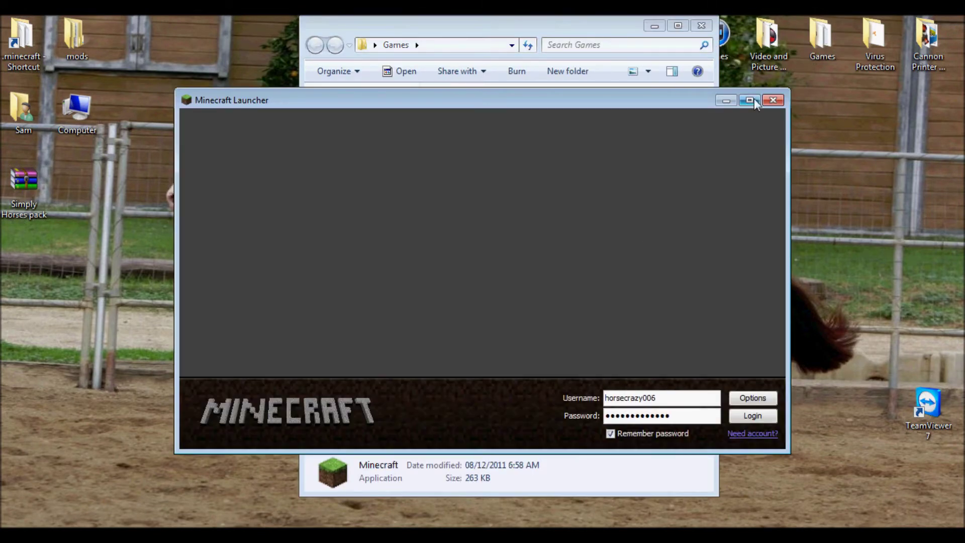
# Step: Maximize the launcher, log in, and play the Simply Horses Ranch singleplayer world
pyautogui.click(754, 99)
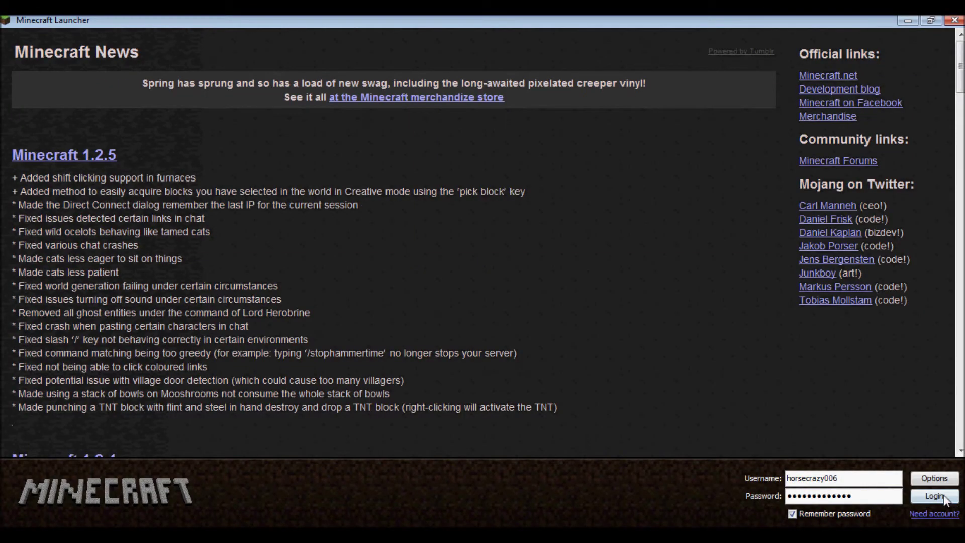
pyautogui.click(936, 496)
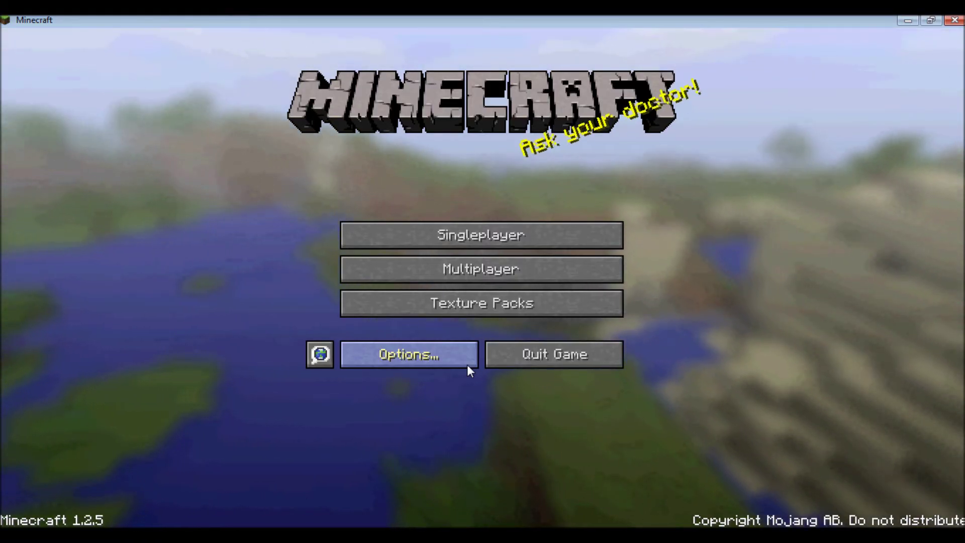
pyautogui.click(480, 235)
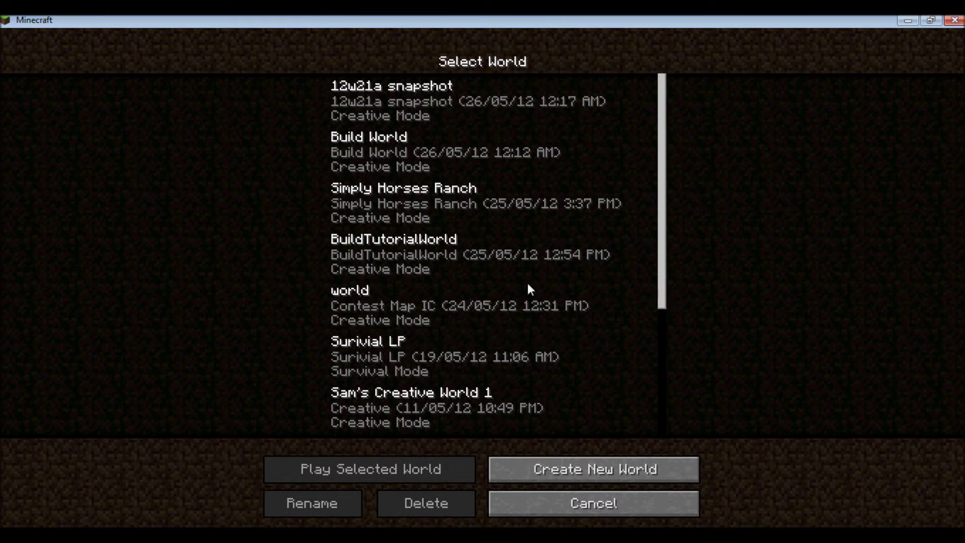
pyautogui.click(442, 206)
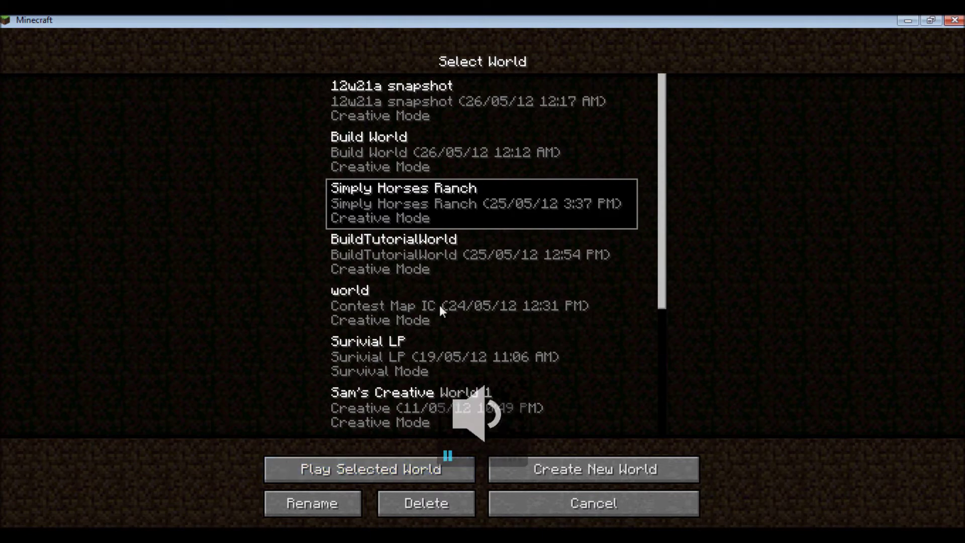
pyautogui.click(397, 474)
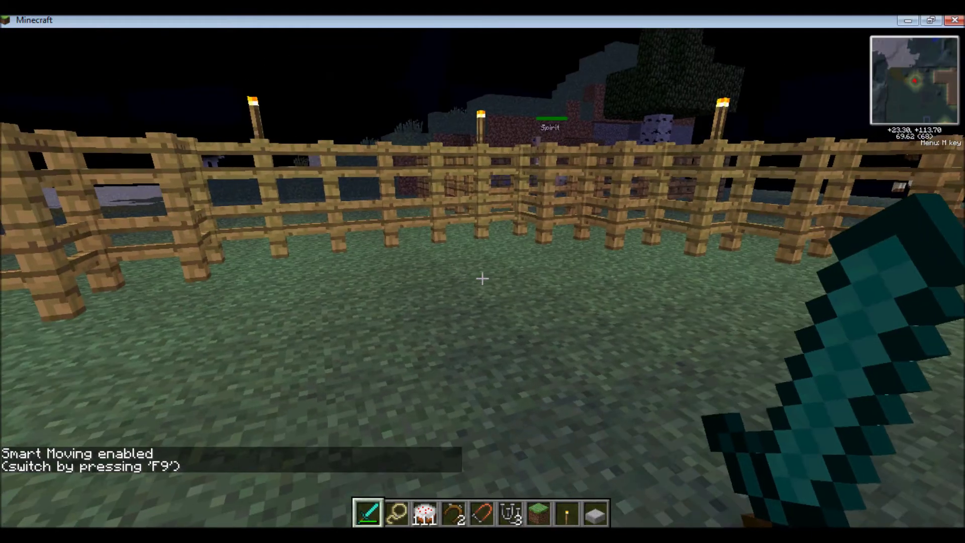
# Step: Set the world time to sunrise from the inventory item browser
pyautogui.press('e')
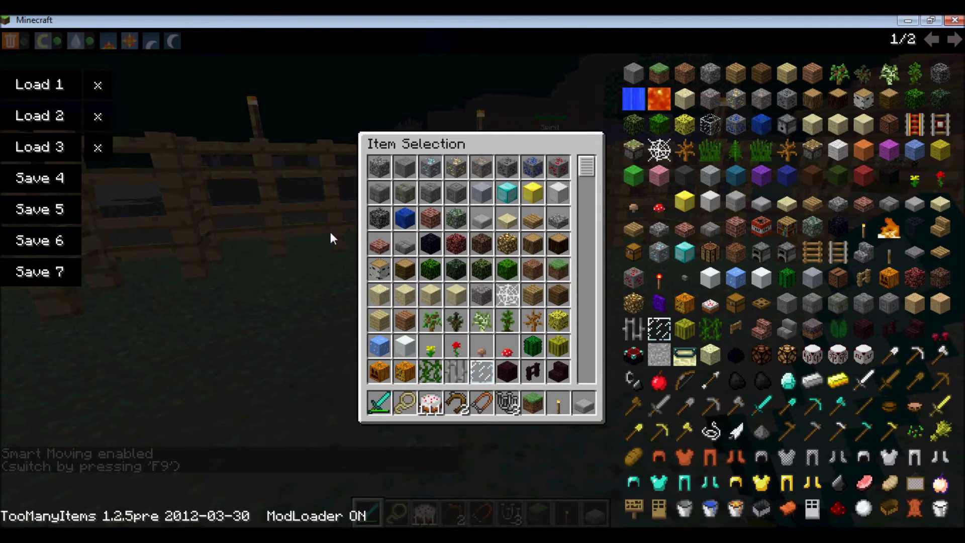
pyautogui.click(115, 40)
pyautogui.press('e')
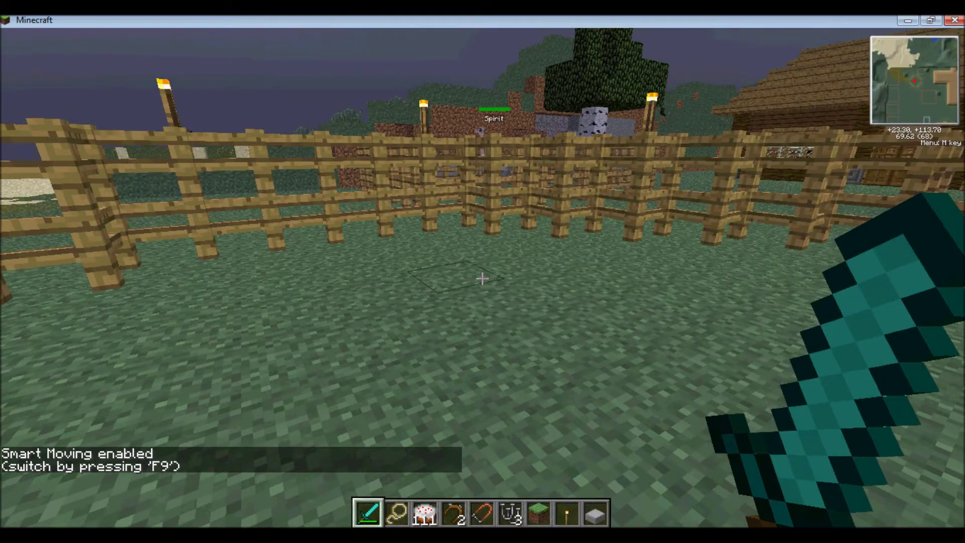
pyautogui.press('e')
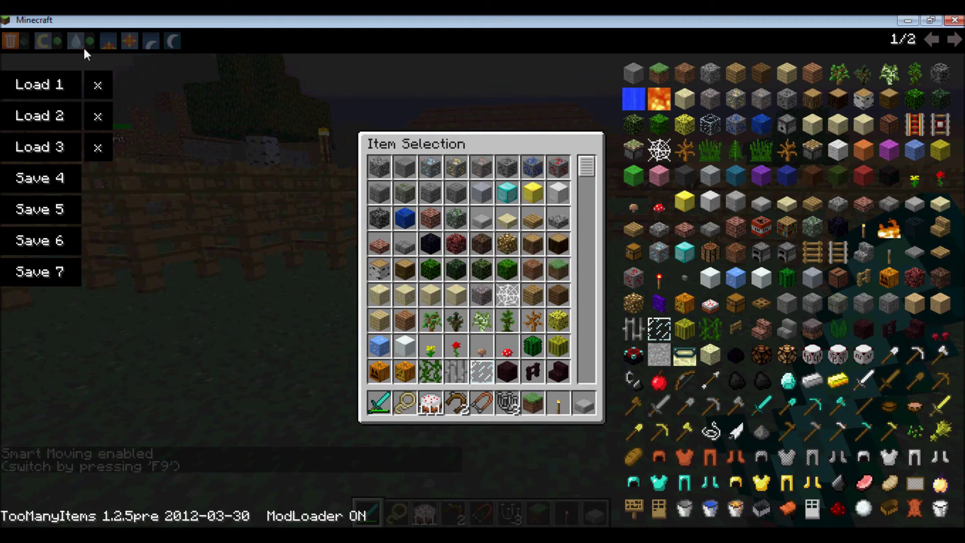
pyautogui.press('e')
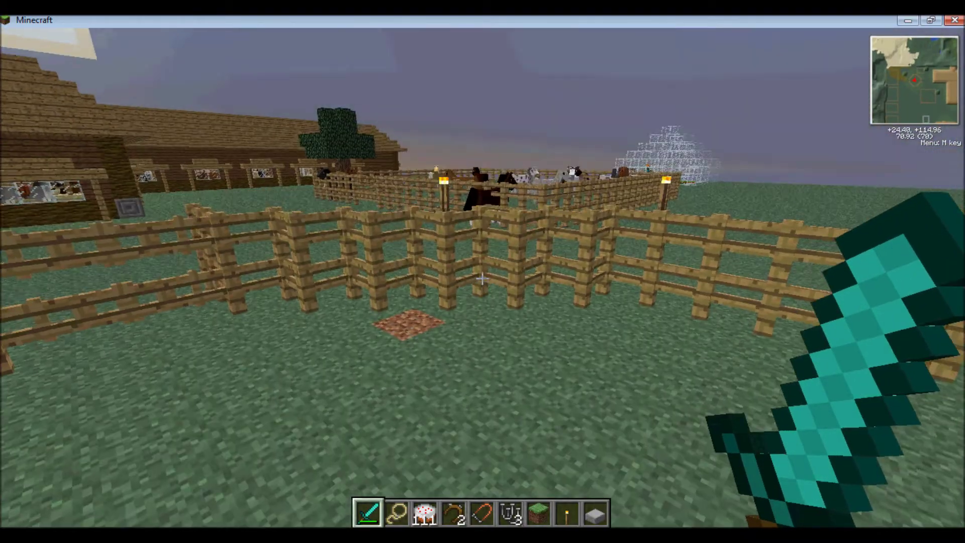
# Step: Walk through the paddocks by the house and ostrich pen to the horse pens
pyautogui.press('w')
pyautogui.press('space')
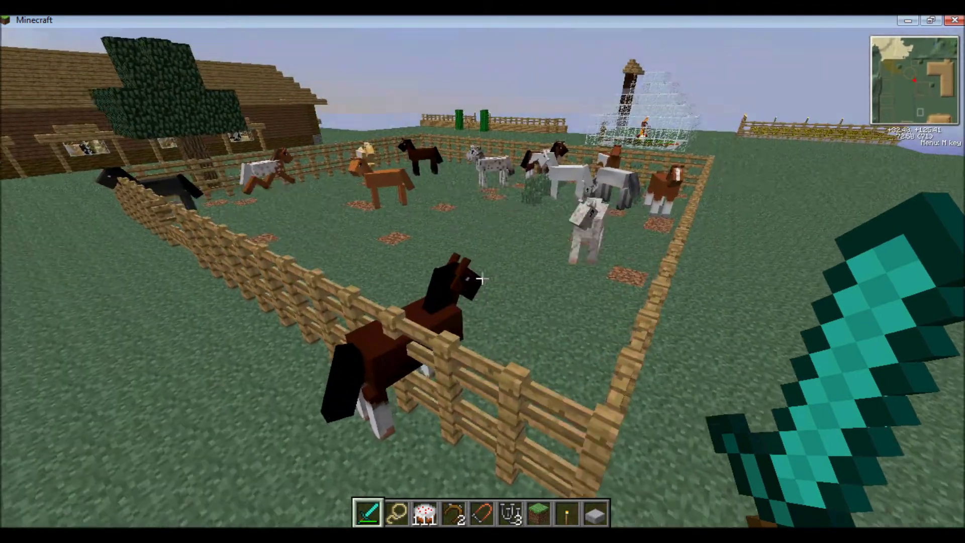
pyautogui.press('w')
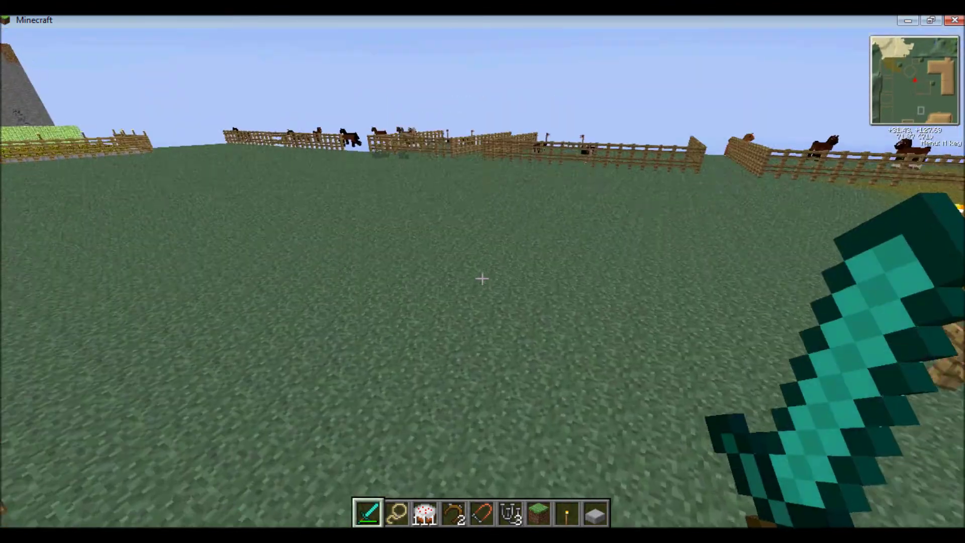
pyautogui.press('w')
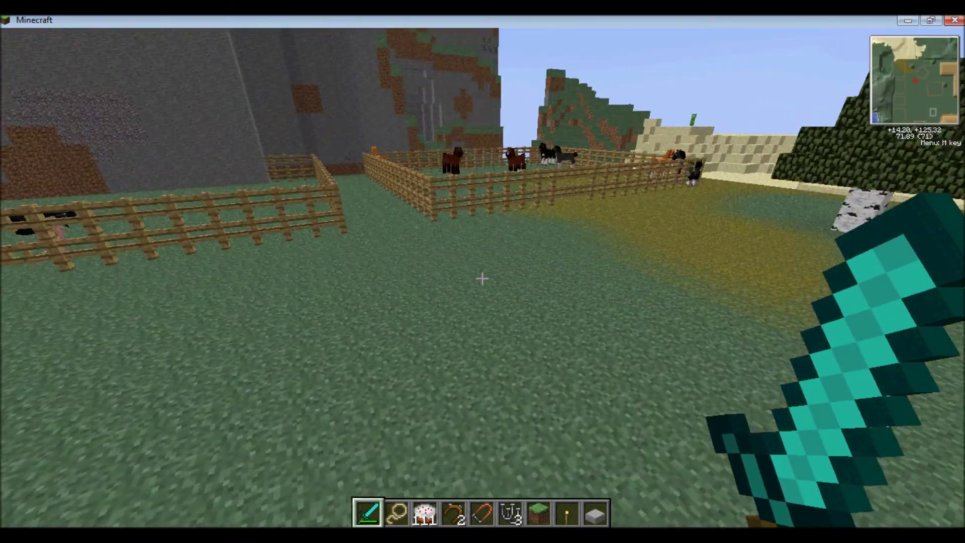
pyautogui.press('w')
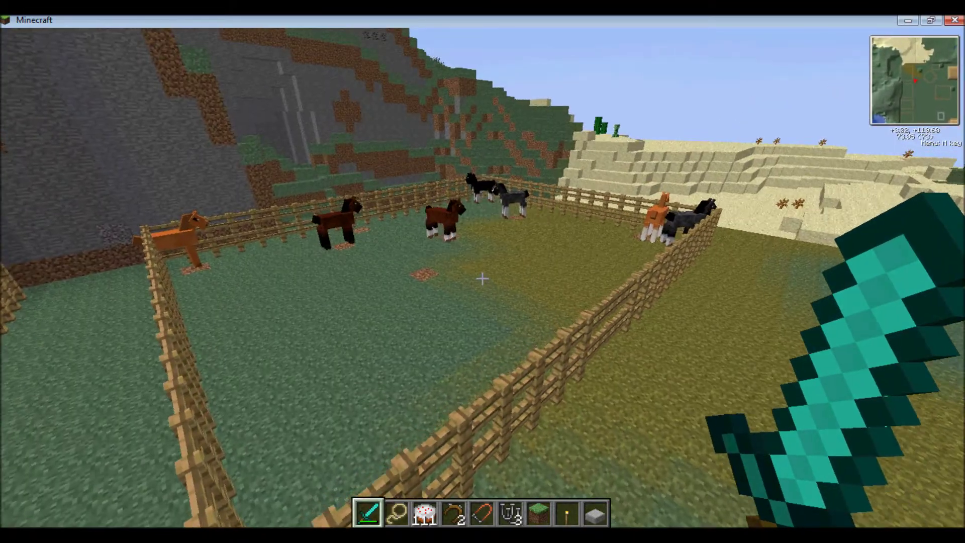
pyautogui.press('w')
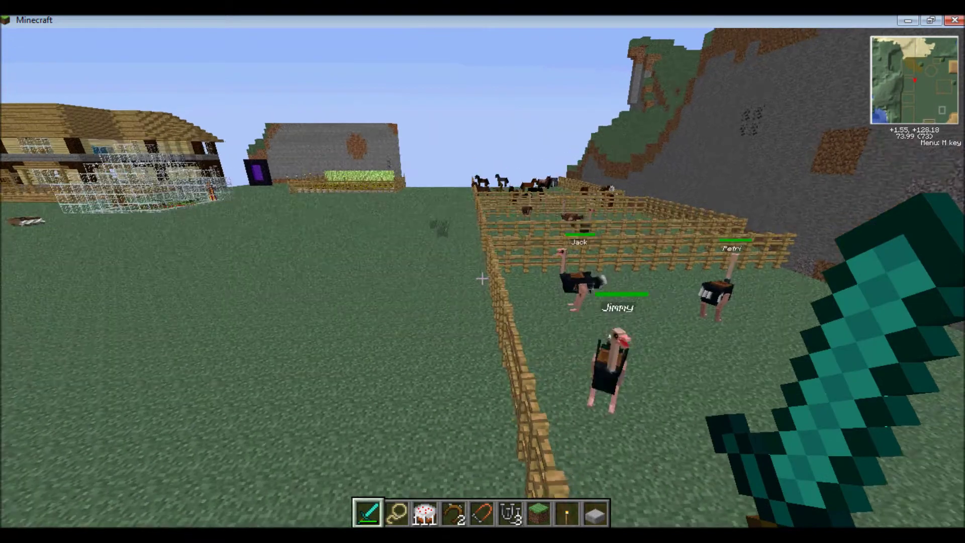
pyautogui.press('w')
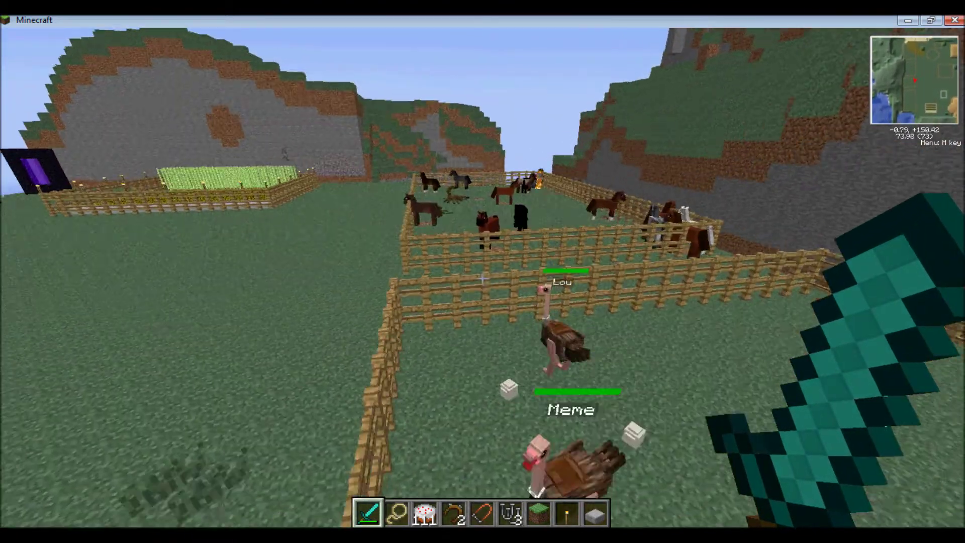
pyautogui.press('w')
pyautogui.press('w')
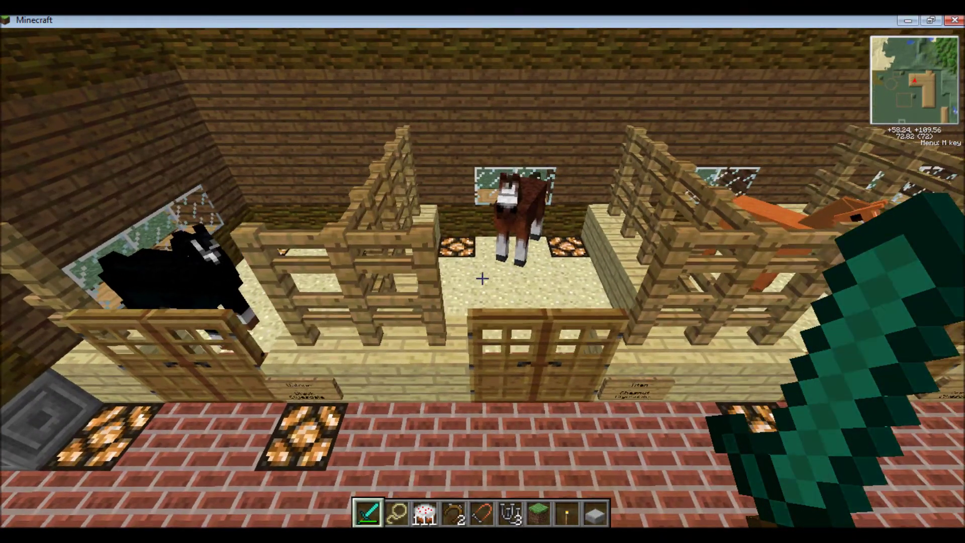
# Step: Walk along the stable stalls past the Victory and Jaguar signs into the brick corridor
pyautogui.press('d')
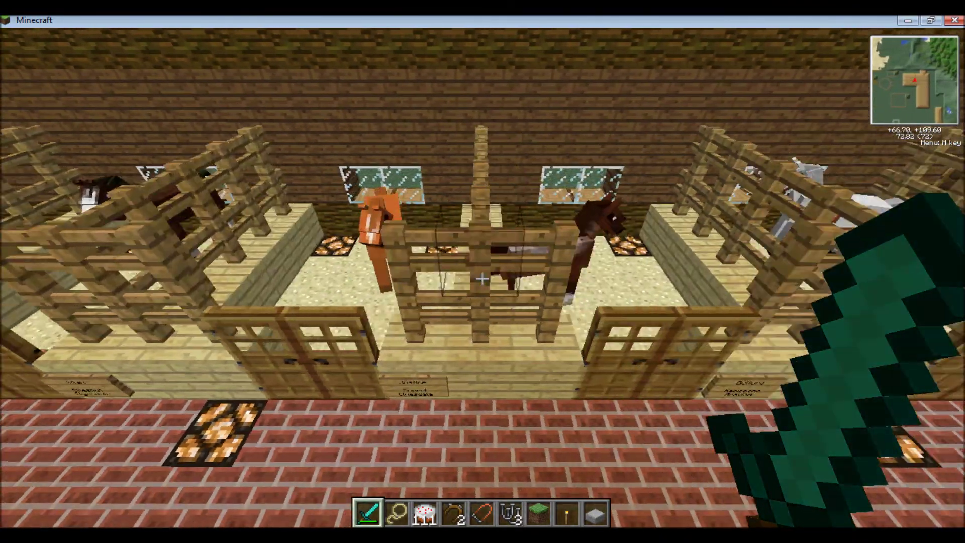
pyautogui.press('d')
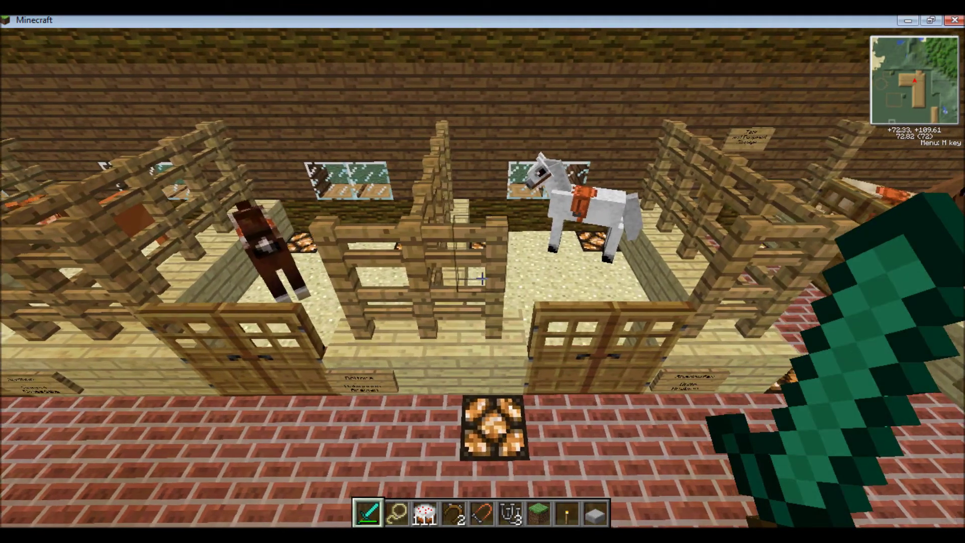
pyautogui.press('s')
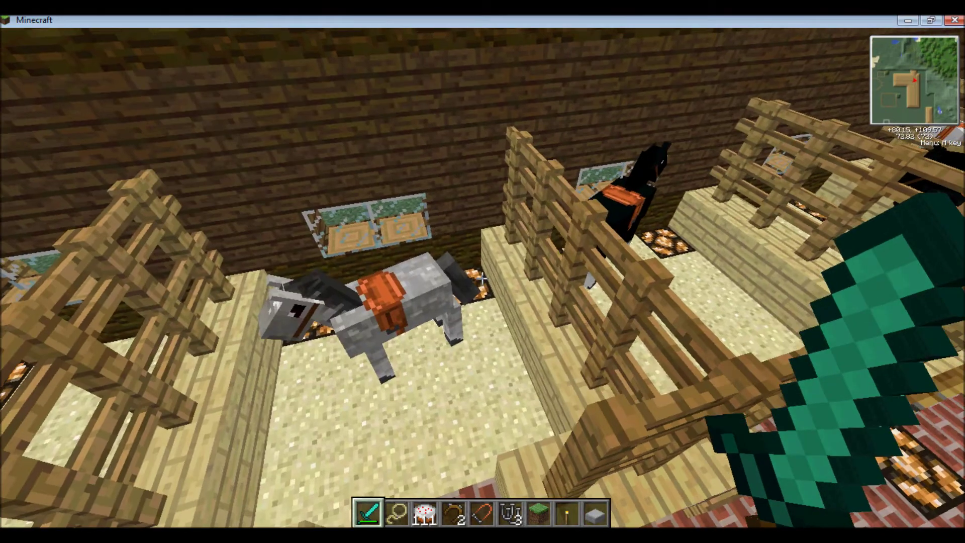
pyautogui.press('w')
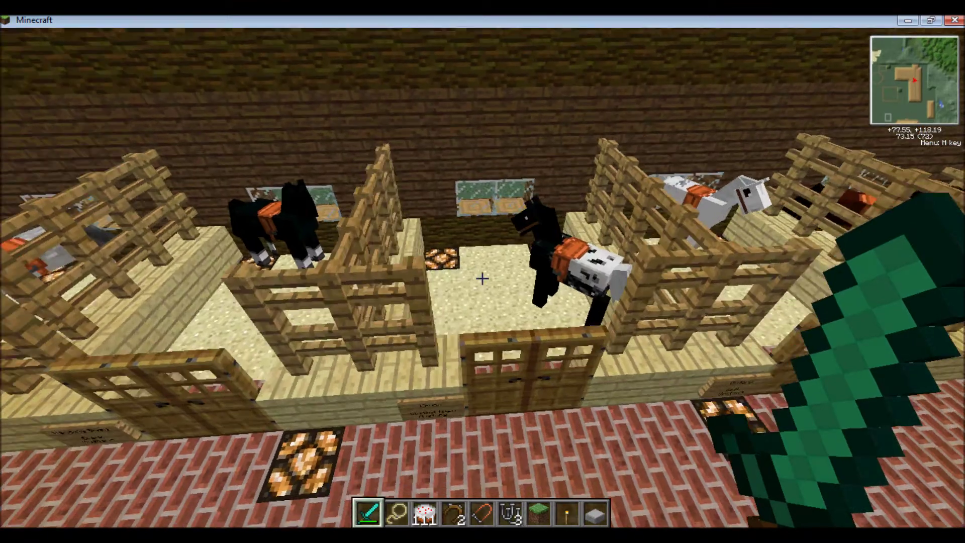
pyautogui.press('w')
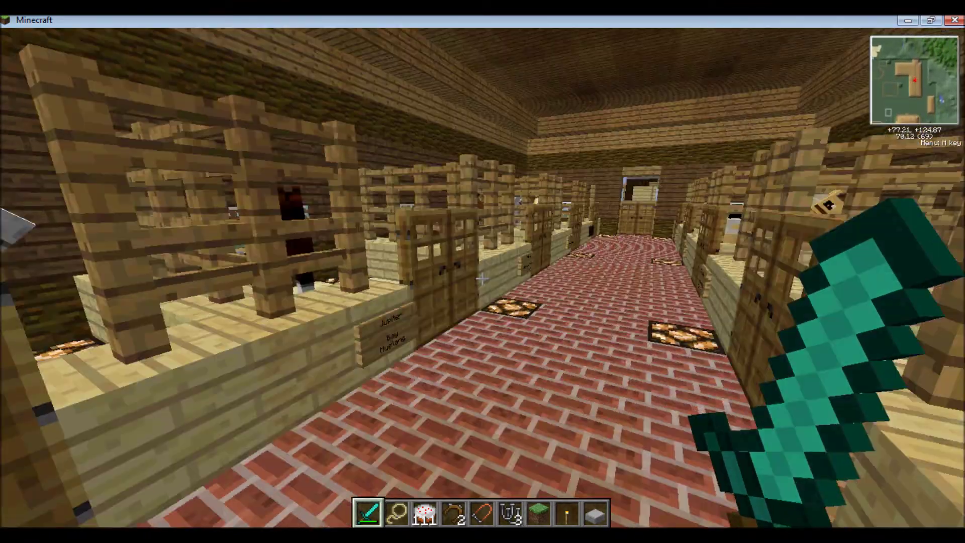
pyautogui.press('space')
pyautogui.press('w')
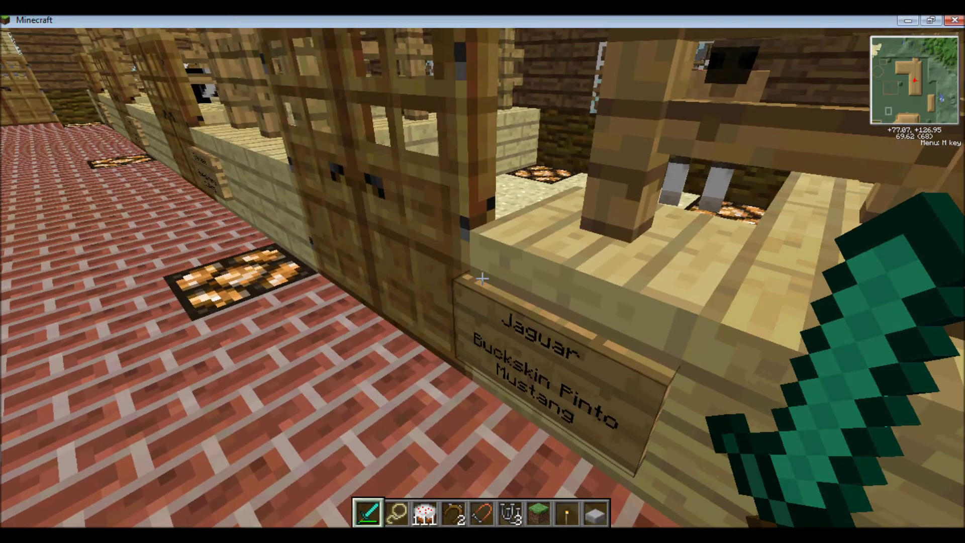
pyautogui.press('w')
pyautogui.press('w')
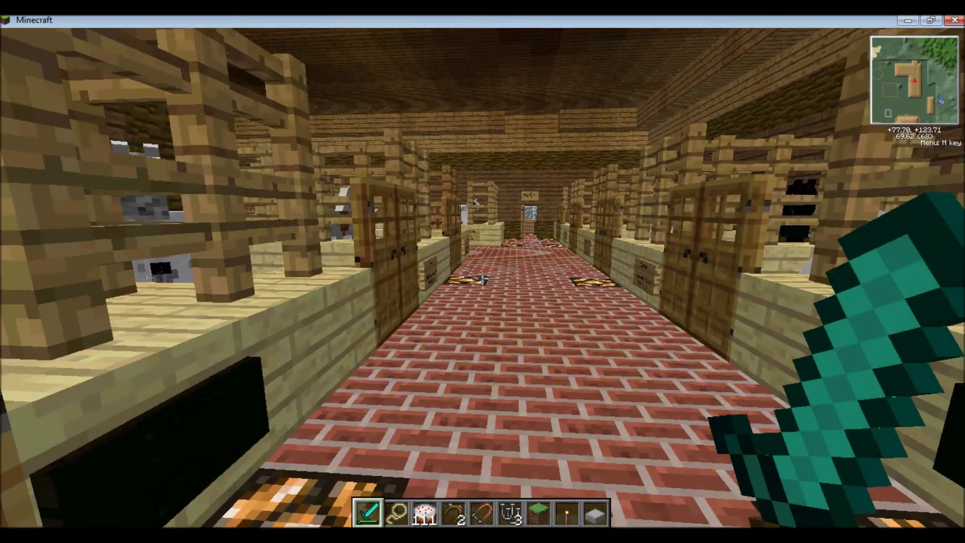
# Step: Select the JohnSmith 1.2.4.zip texture pack under Options > Video Settings and resume the game
pyautogui.press('Escape')
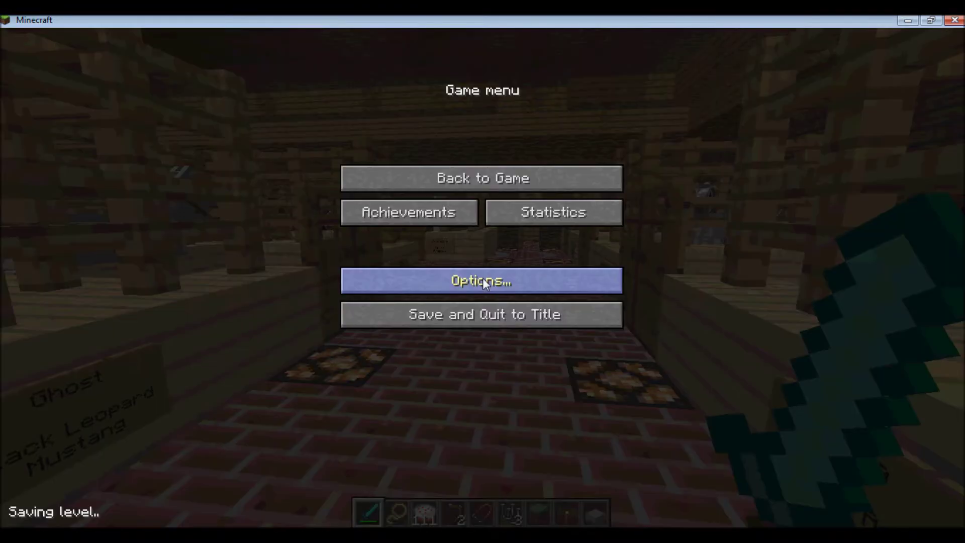
pyautogui.click(482, 279)
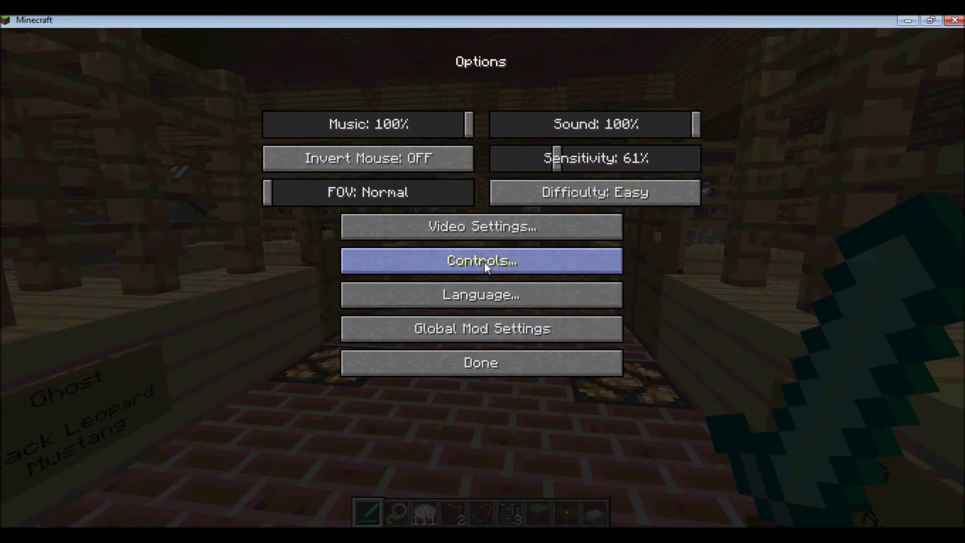
pyautogui.click(485, 261)
pyautogui.press('Escape')
pyautogui.click(489, 227)
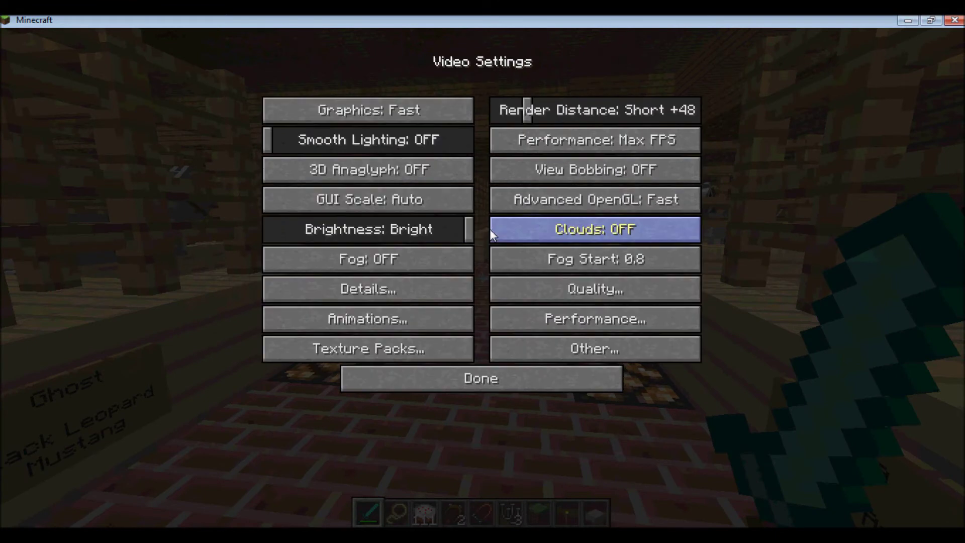
pyautogui.click(367, 347)
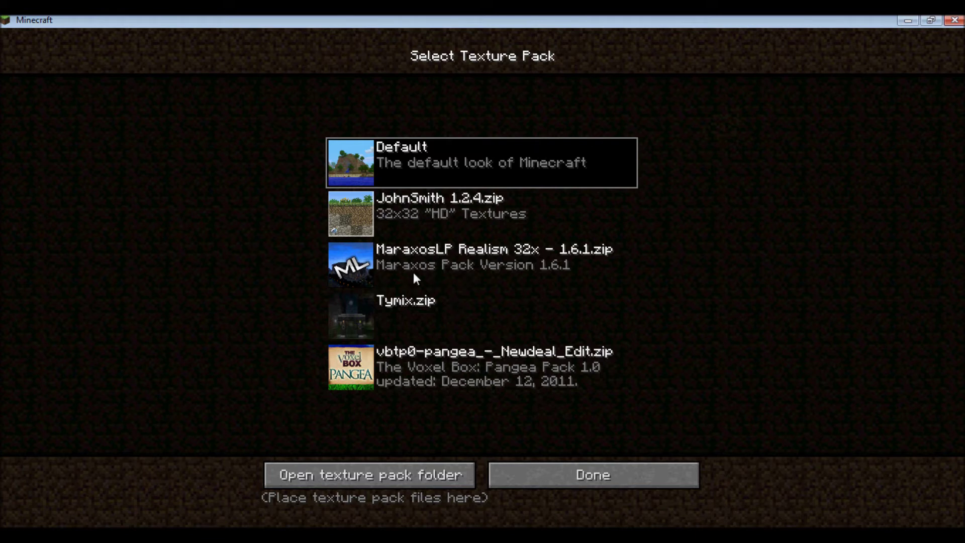
pyautogui.click(355, 215)
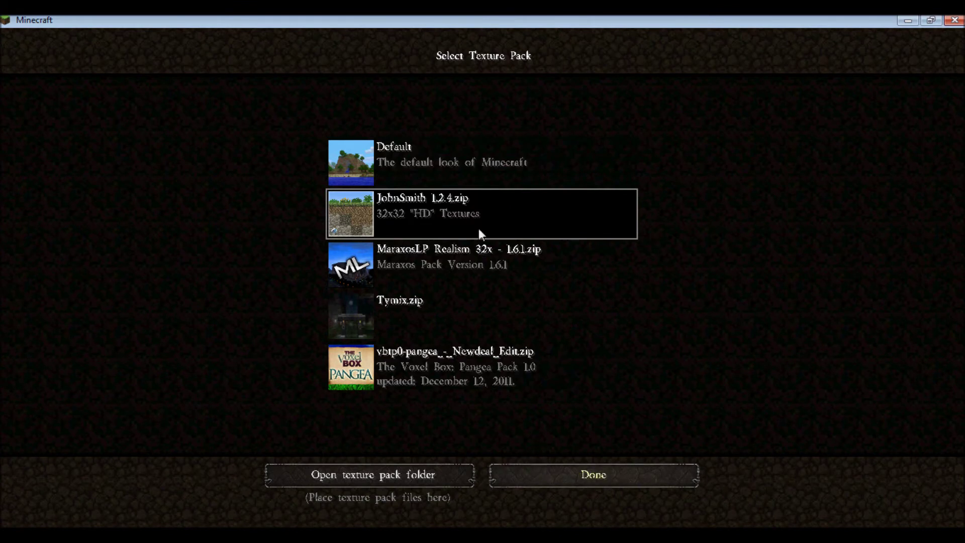
pyautogui.click(589, 480)
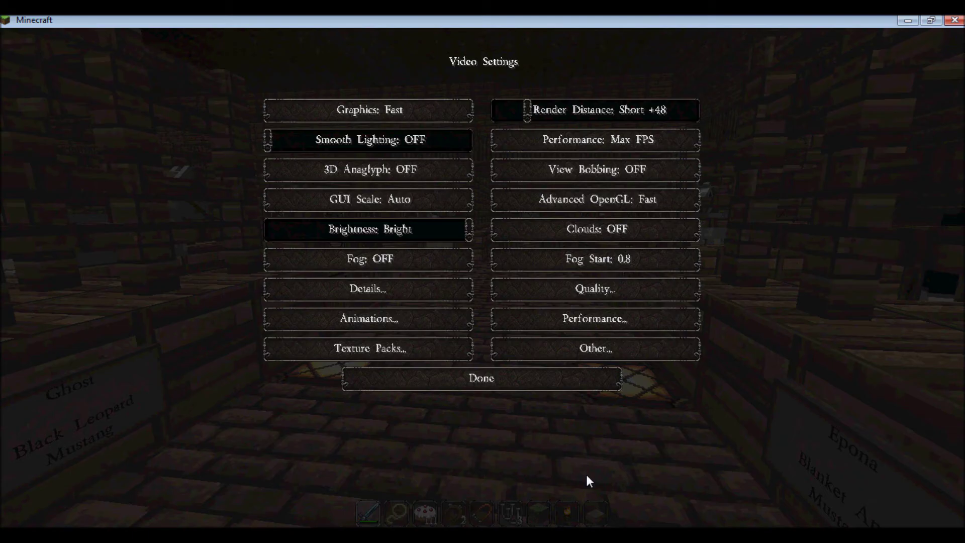
pyautogui.click(511, 389)
pyautogui.click(498, 358)
pyautogui.click(492, 180)
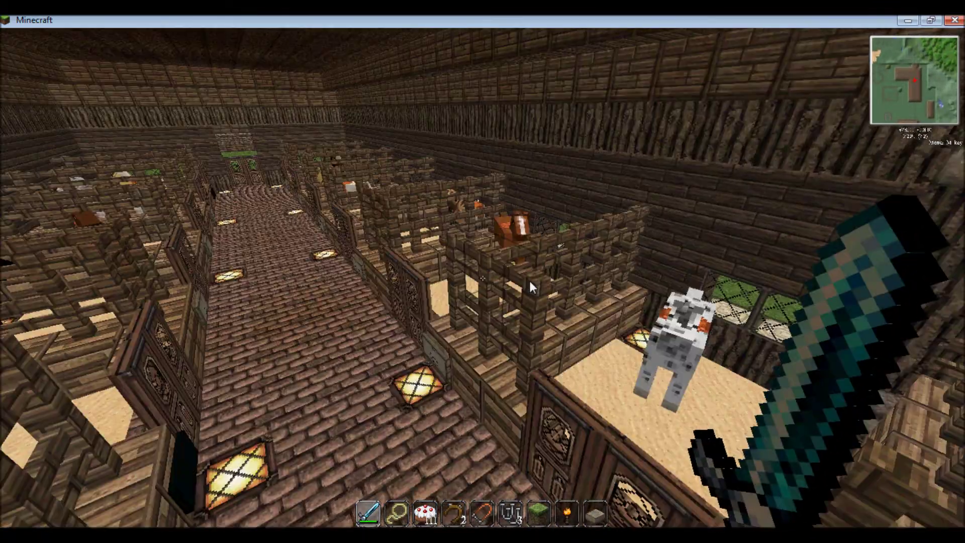
# Step: Walk down the stall aisle from the Ghost stall out to the horse paddock
pyautogui.press('shift')
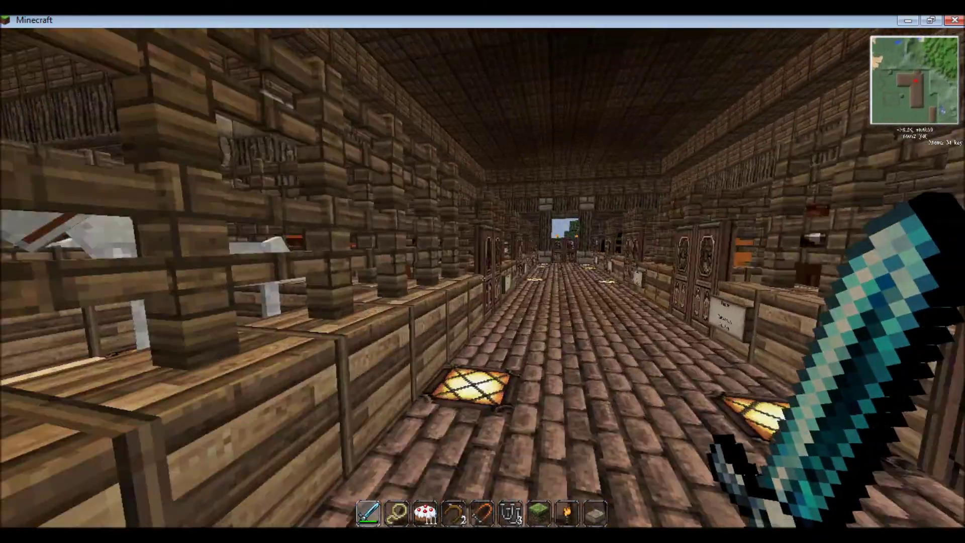
pyautogui.press('w')
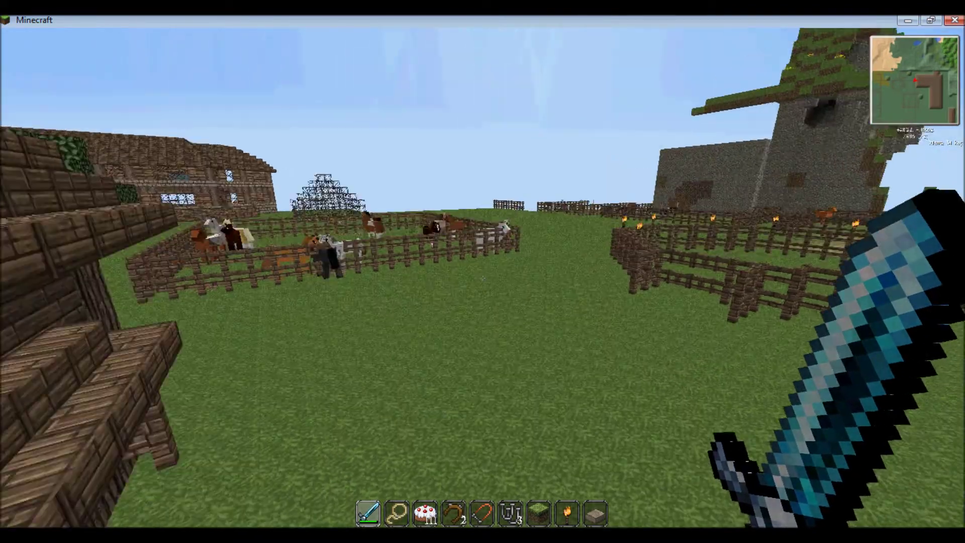
pyautogui.press('w')
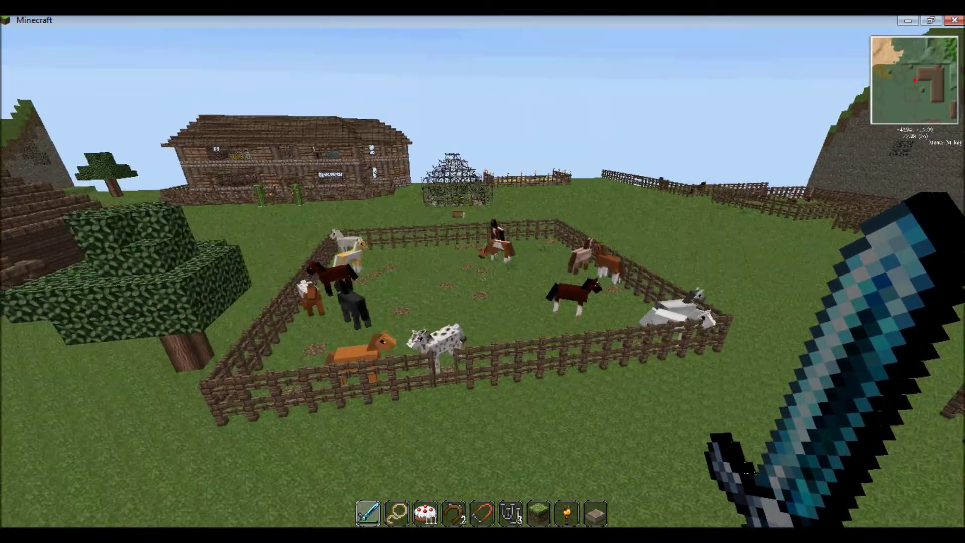
pyautogui.press('s')
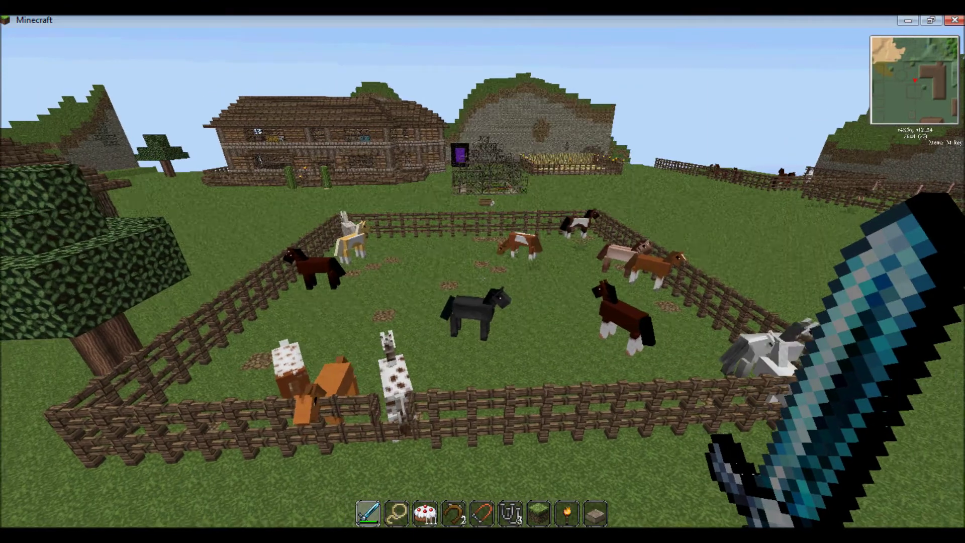
pyautogui.moveTo(483, 272)
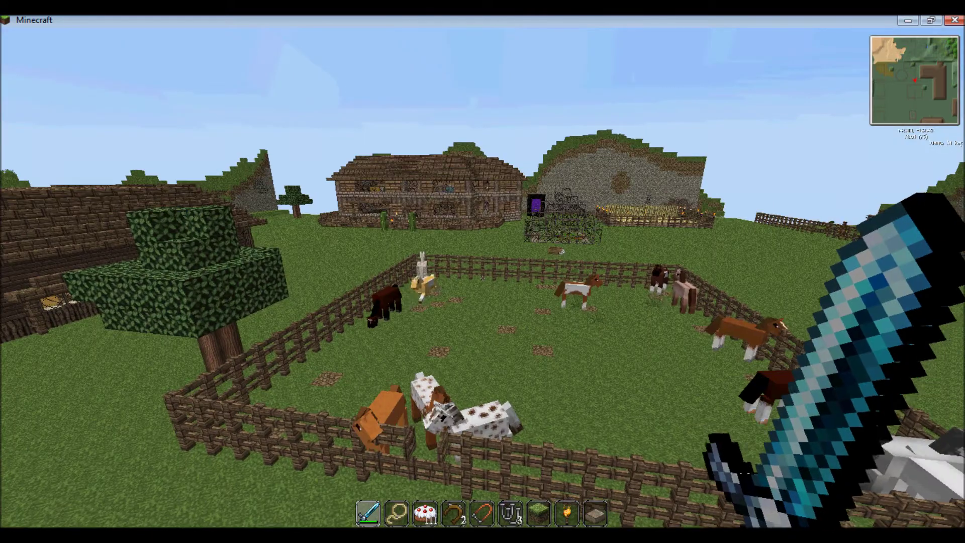
# Step: Approach the paddock fence, view the tree and building, then pause to the game menu
pyautogui.press('w')
pyautogui.press('s')
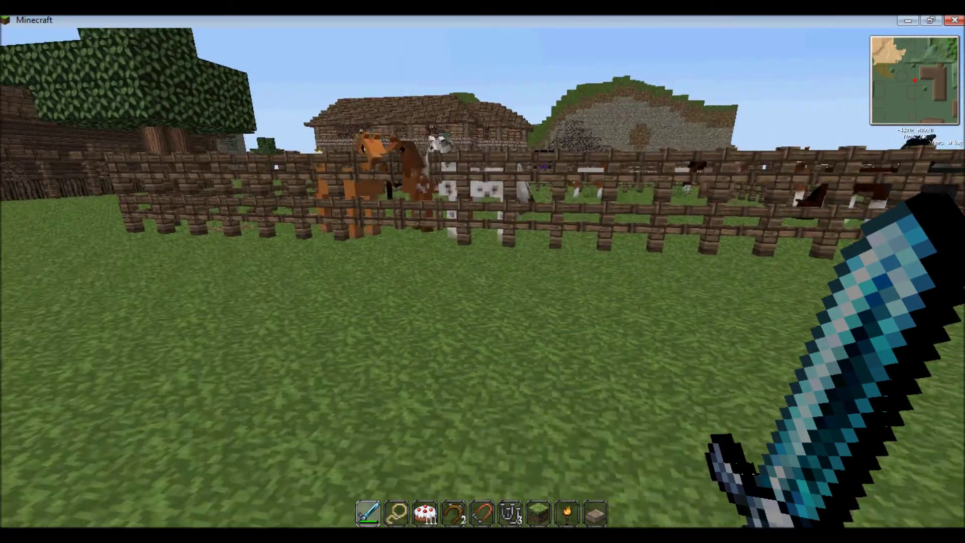
pyautogui.press('w')
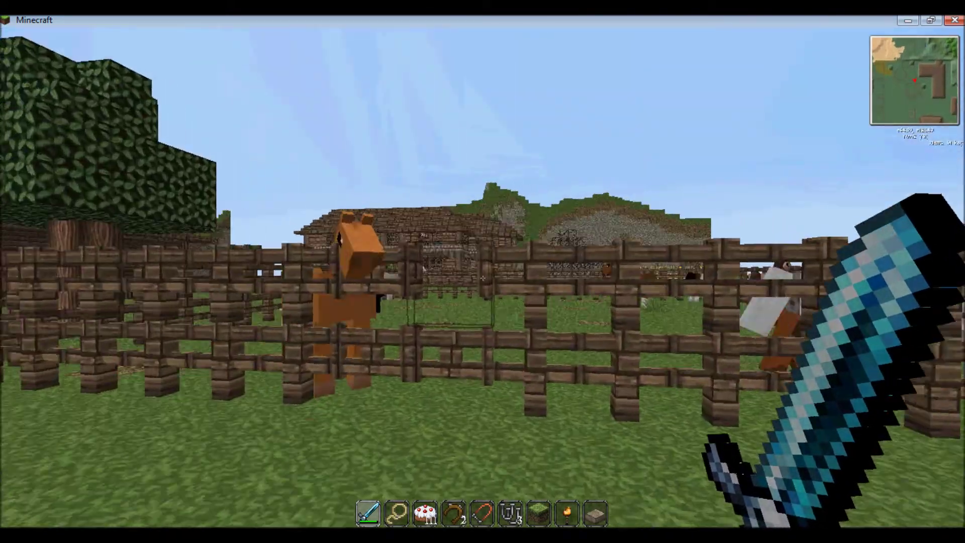
pyautogui.click(482, 272)
pyautogui.press('s')
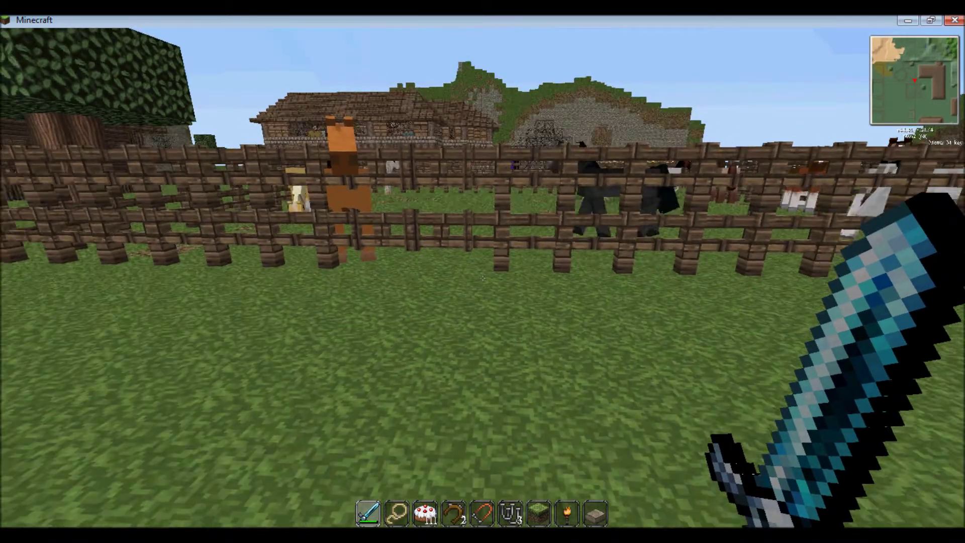
pyautogui.press('Escape')
# Step: Select MaraxosLP Realism 32x - 1.6.1.zip under Video Settings > Texture Packs and resume play
pyautogui.click(483, 279)
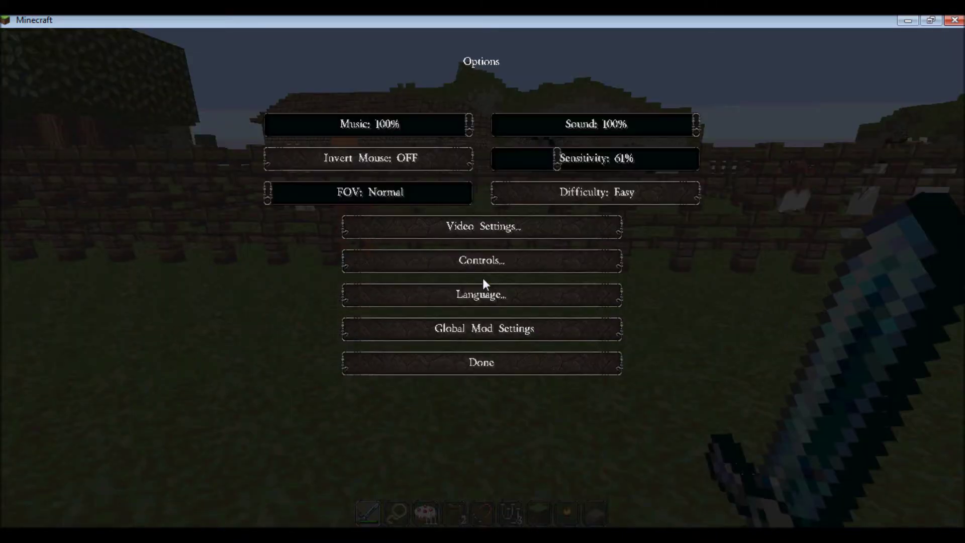
pyautogui.click(486, 229)
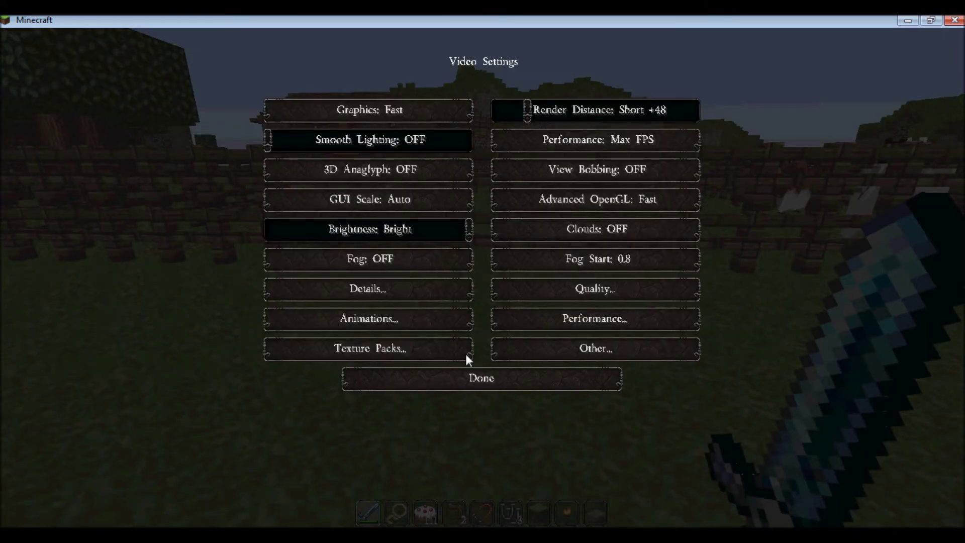
pyautogui.click(463, 384)
pyautogui.click(482, 228)
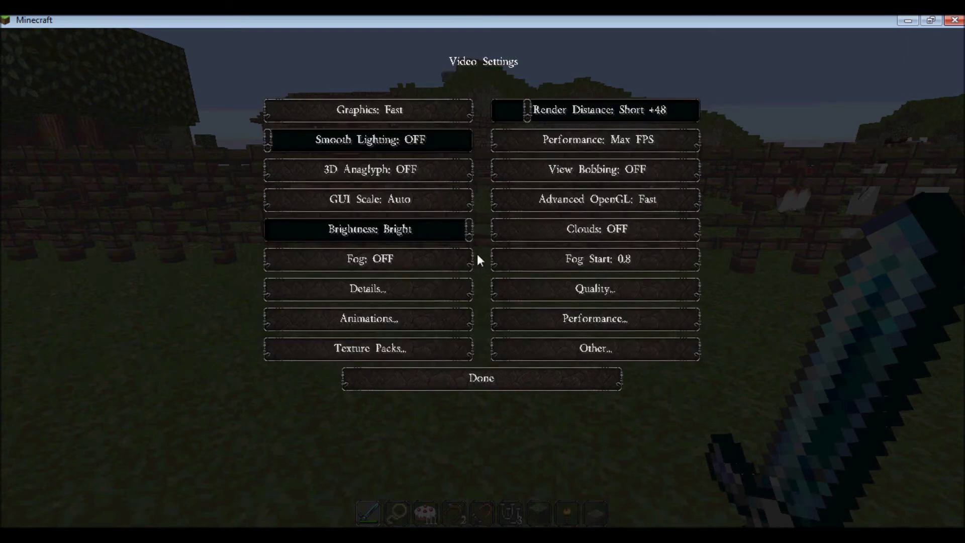
pyautogui.click(366, 352)
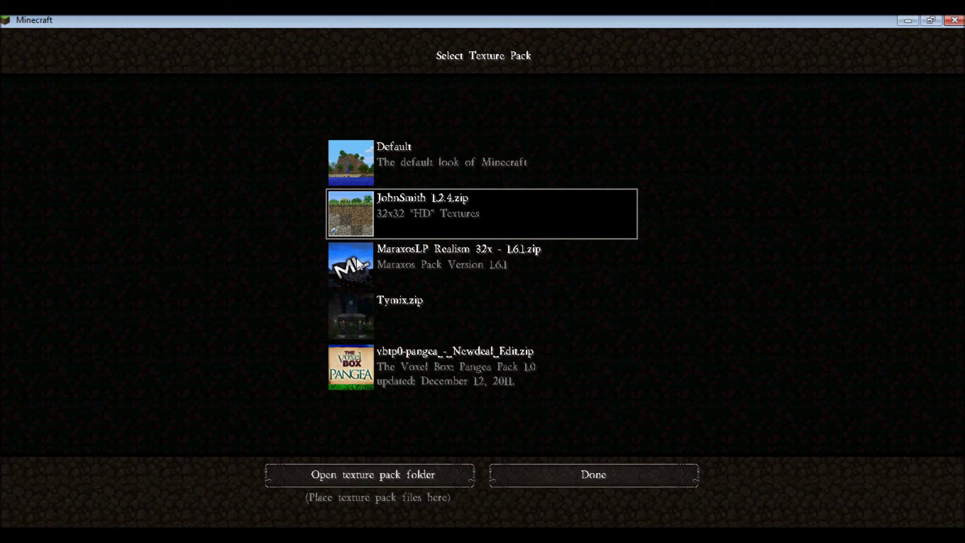
pyautogui.click(437, 264)
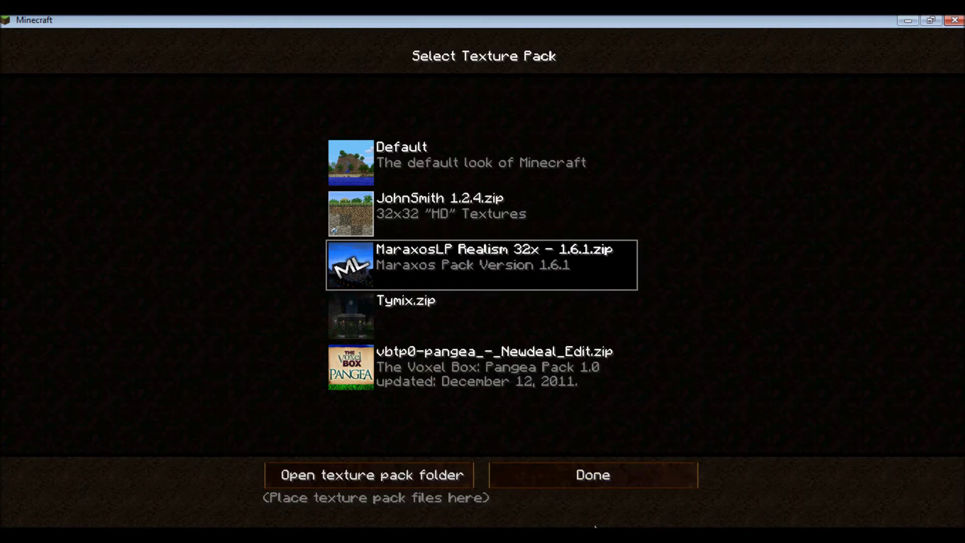
pyautogui.click(596, 478)
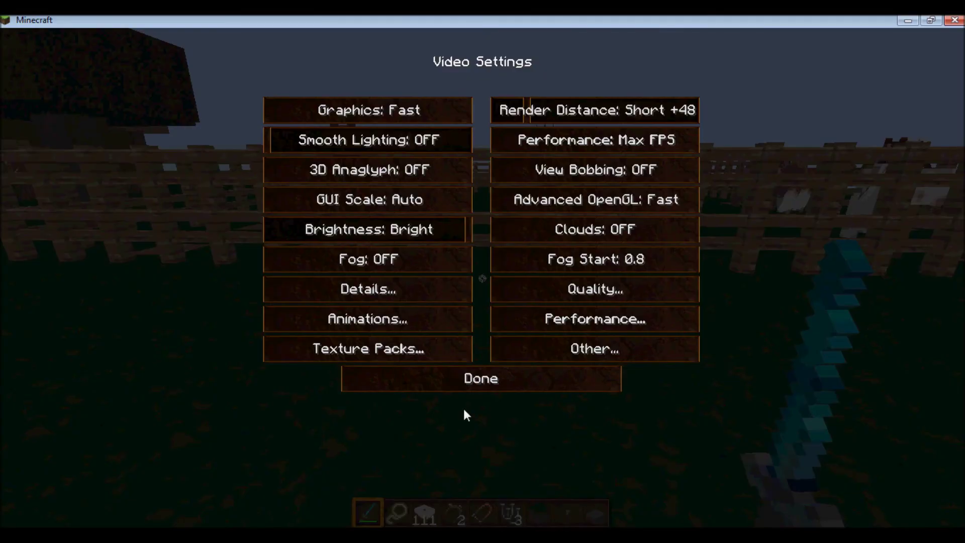
pyautogui.click(476, 386)
pyautogui.click(478, 375)
pyautogui.click(484, 177)
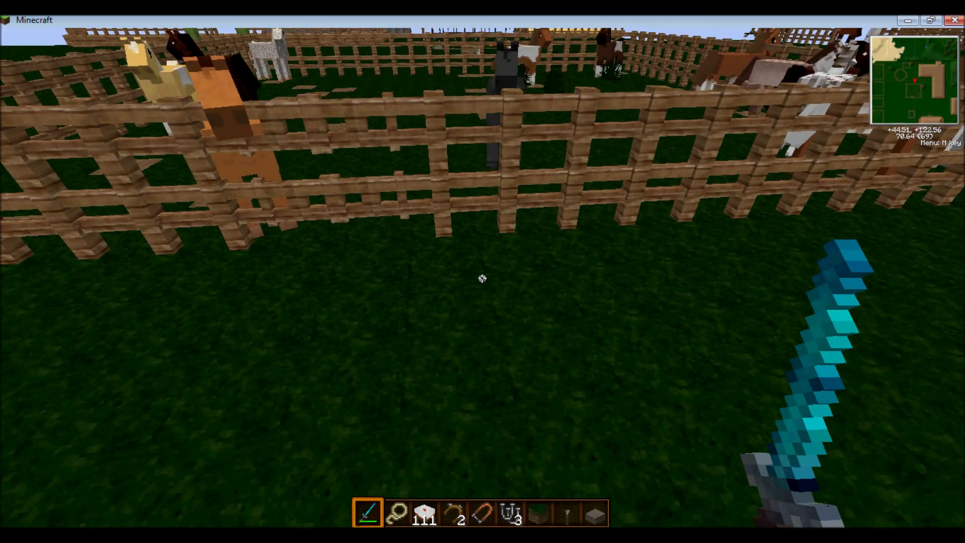
# Step: Overlook the horse pen, then walk along the hill past the ostrich pen into the horses
pyautogui.press('space')
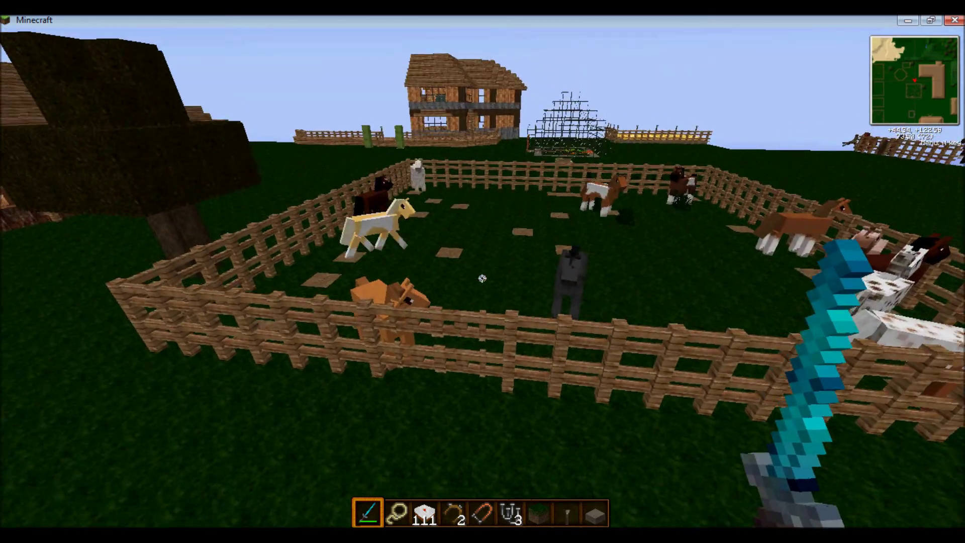
pyautogui.press('w')
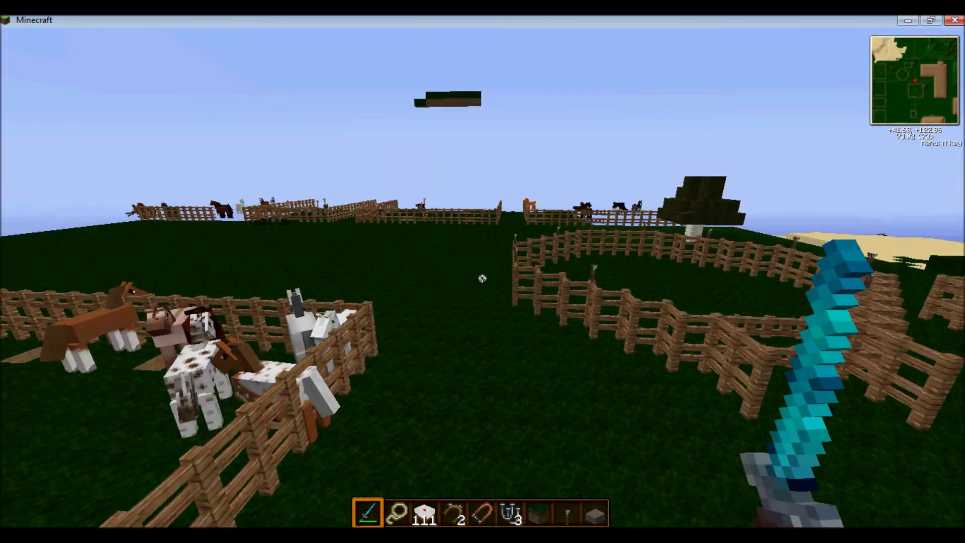
pyautogui.press('w')
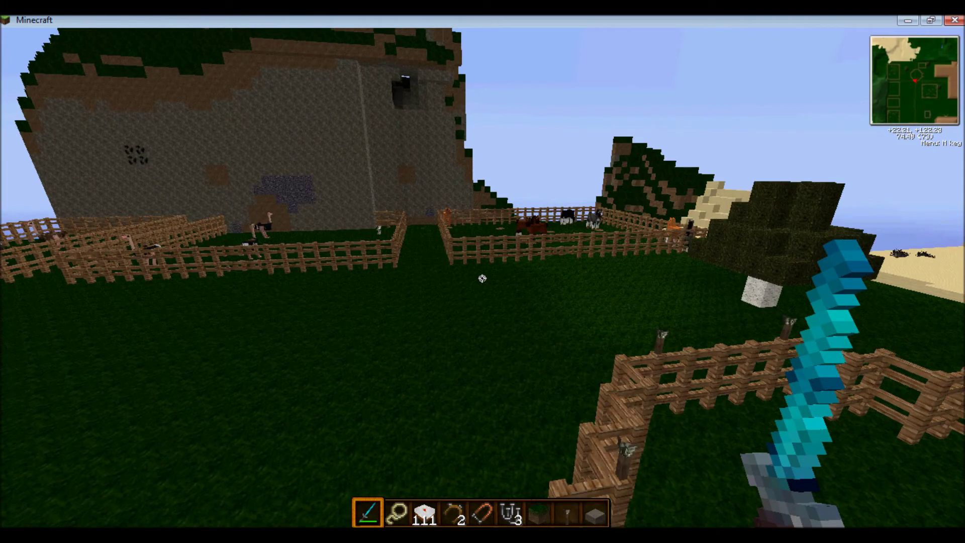
pyautogui.press('w')
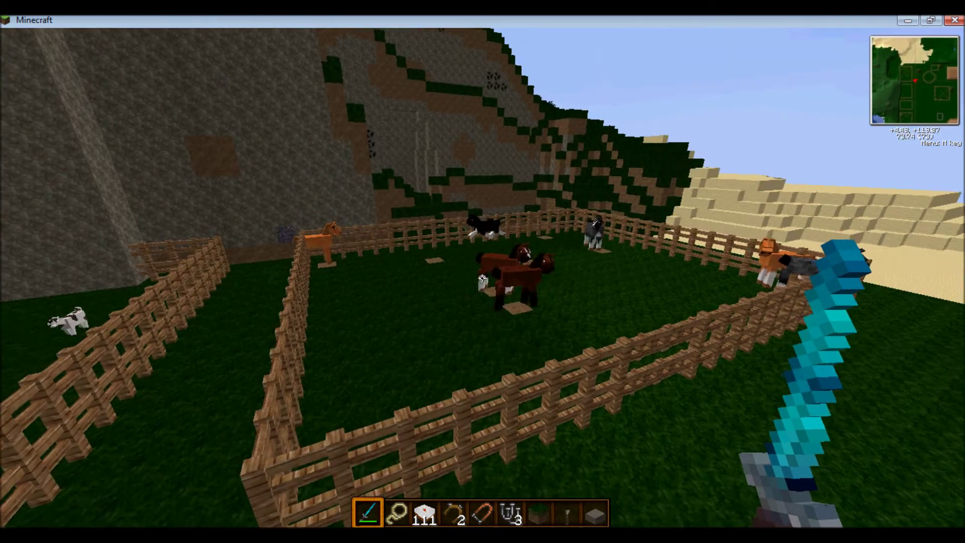
pyautogui.press('w')
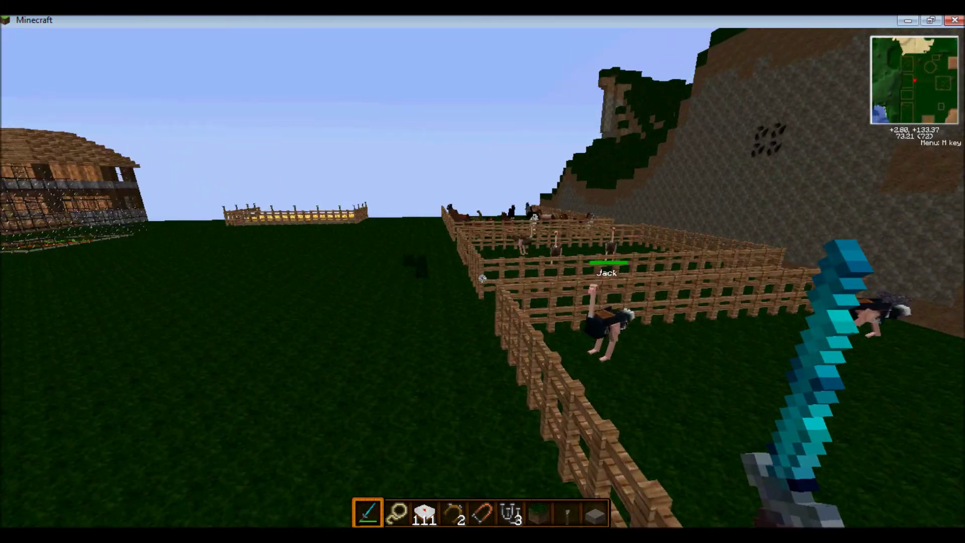
pyautogui.press('w')
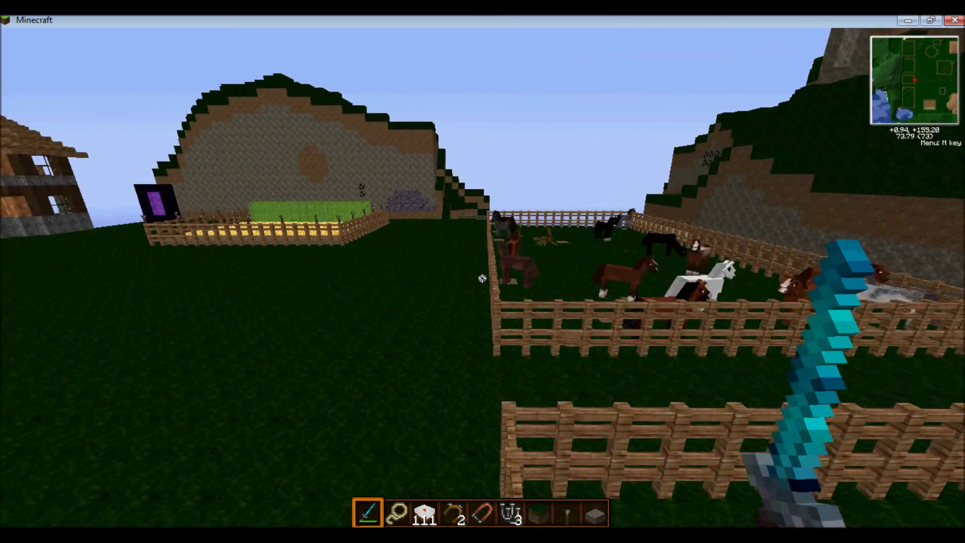
pyautogui.press('w')
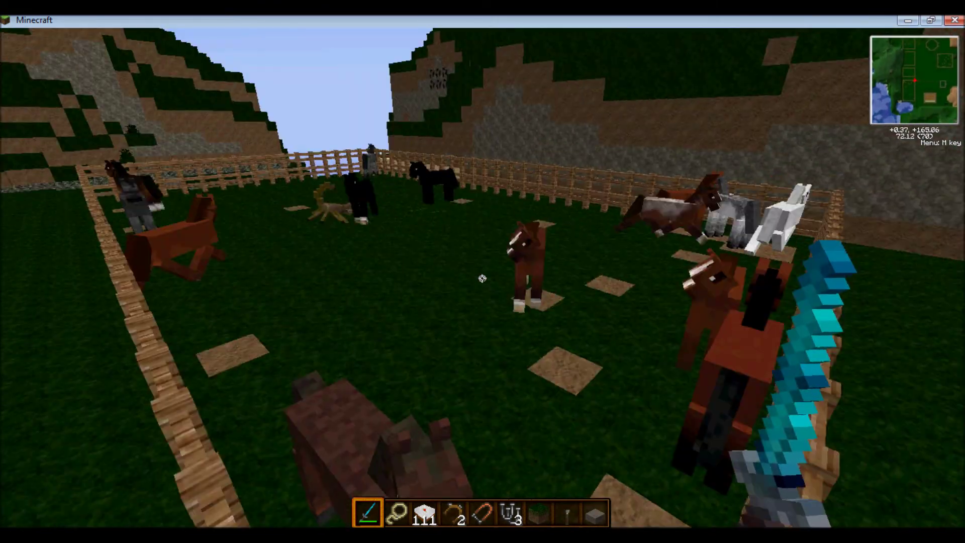
# Step: Walk past the village houses, stable and greenhouse back to the horse pen fence
pyautogui.press('w')
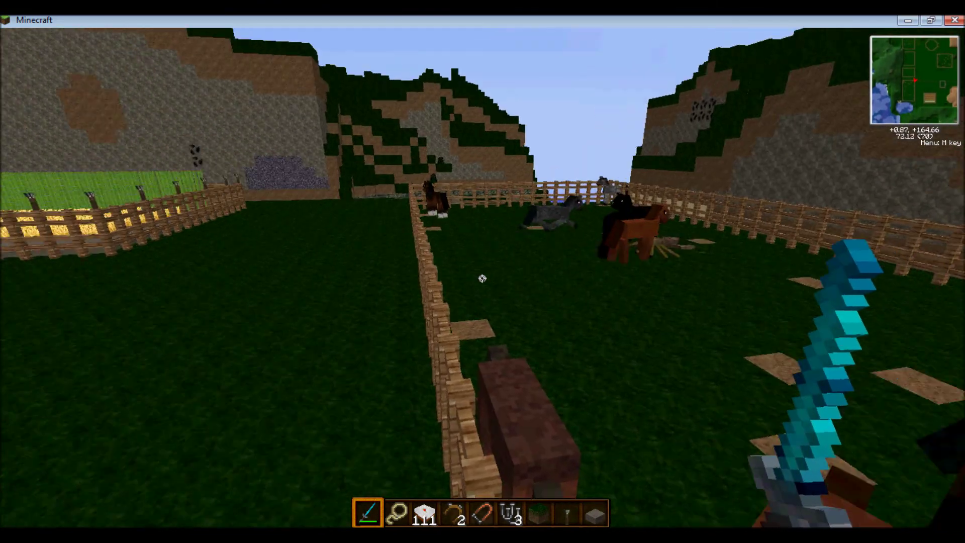
pyautogui.press('w')
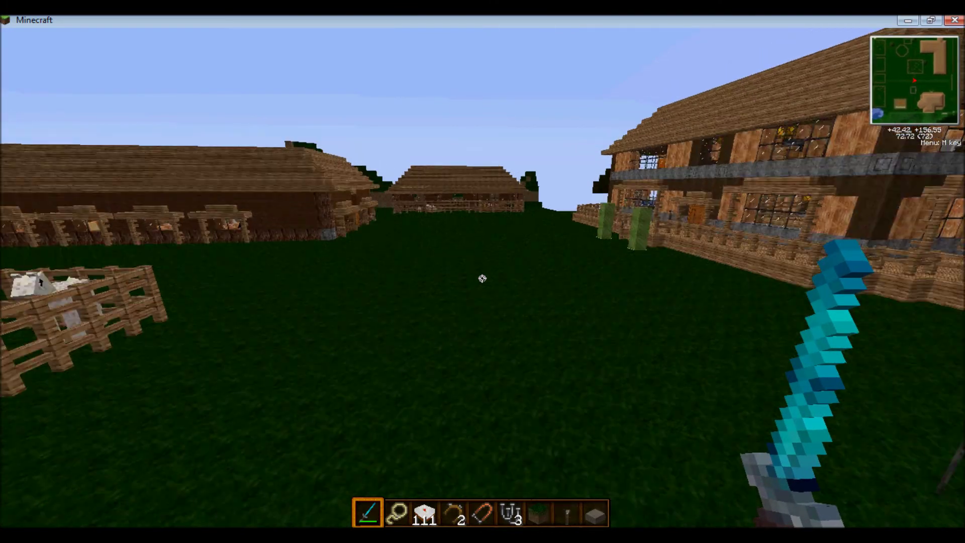
pyautogui.press('w')
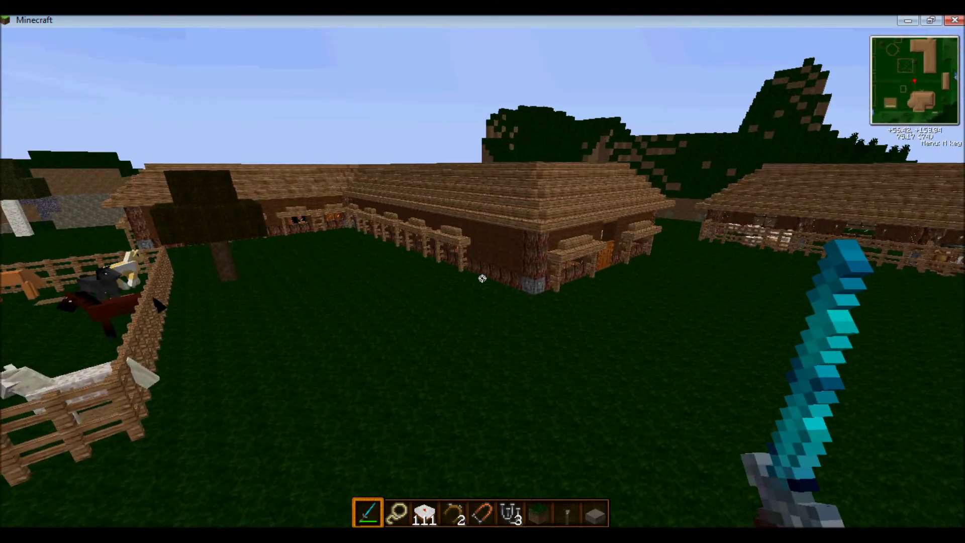
pyautogui.press('w')
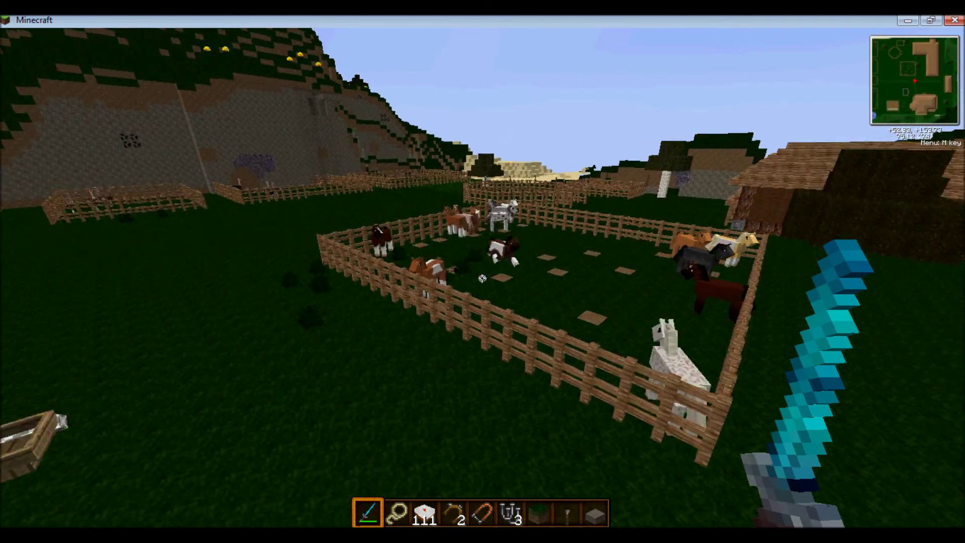
pyautogui.press('w')
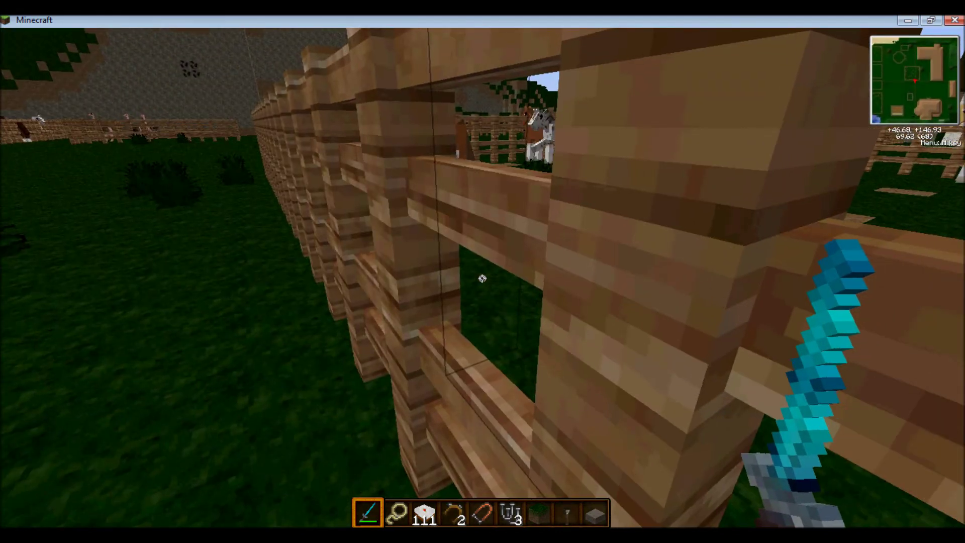
pyautogui.press('w')
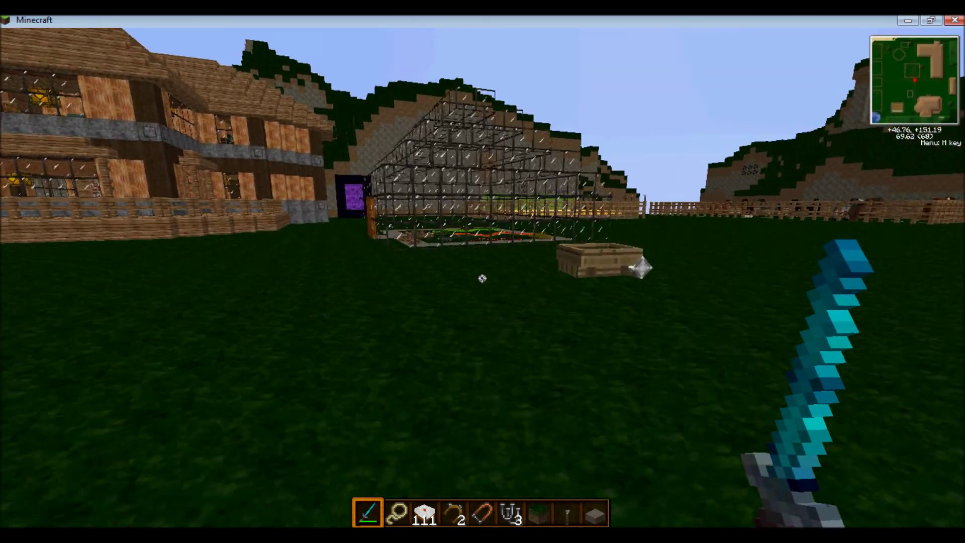
pyautogui.press('w')
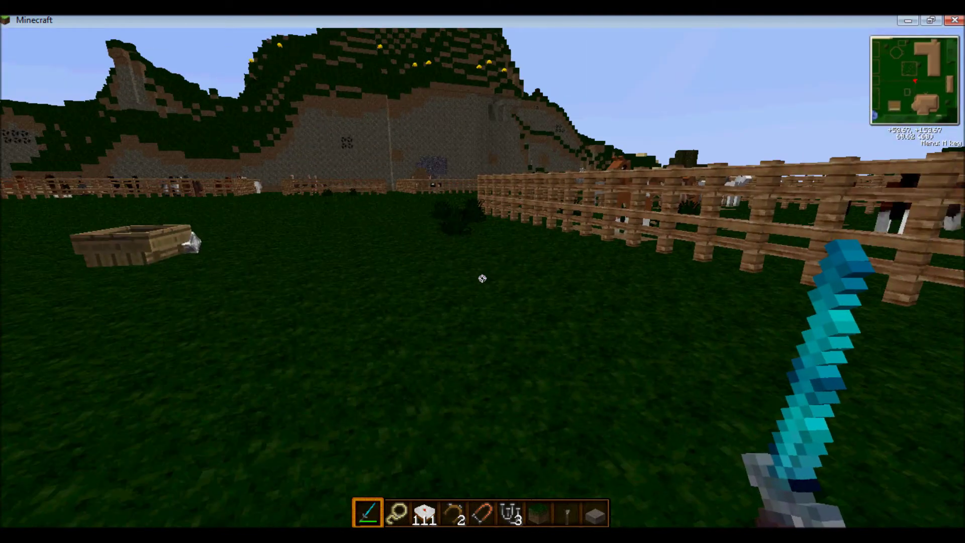